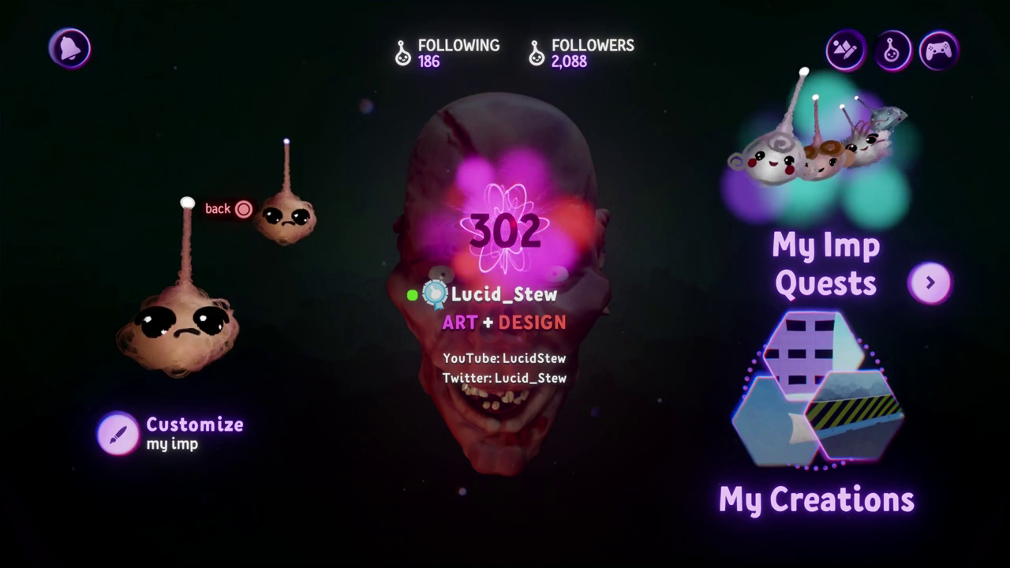
# - Open the DeMorgan's creation from My Creations for editing
pyautogui.click(854, 414)
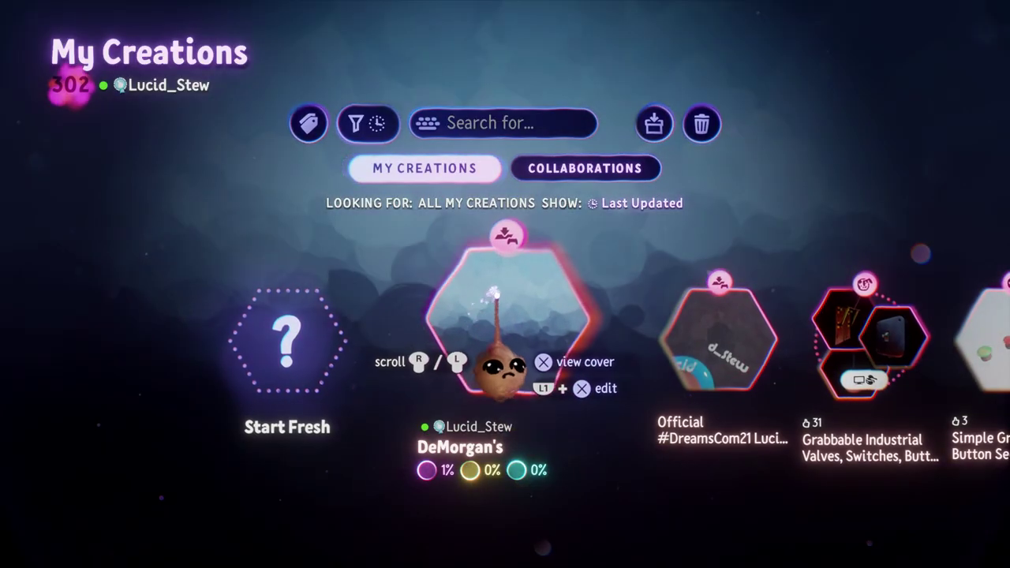
pyautogui.click(497, 365)
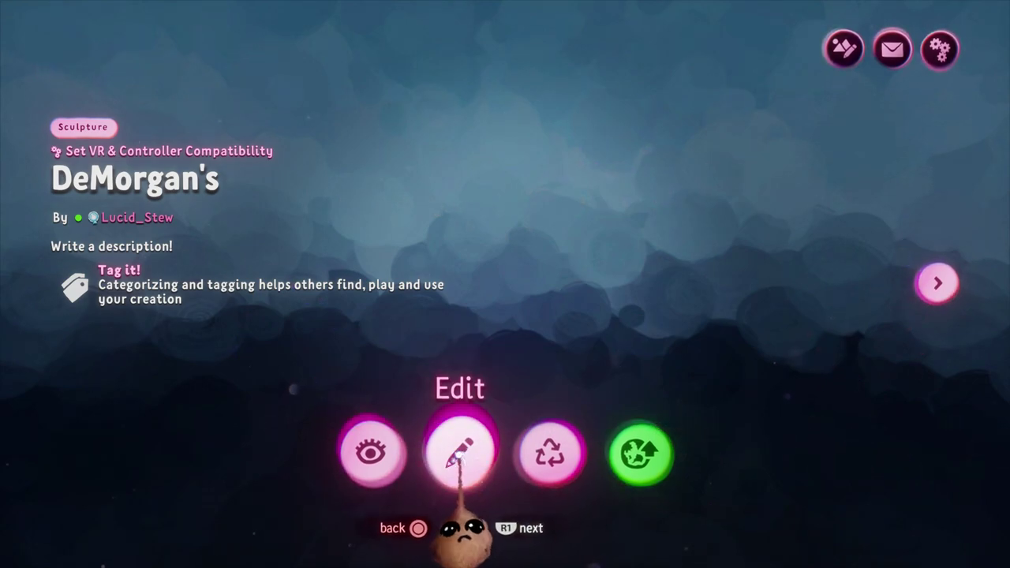
pyautogui.click(461, 452)
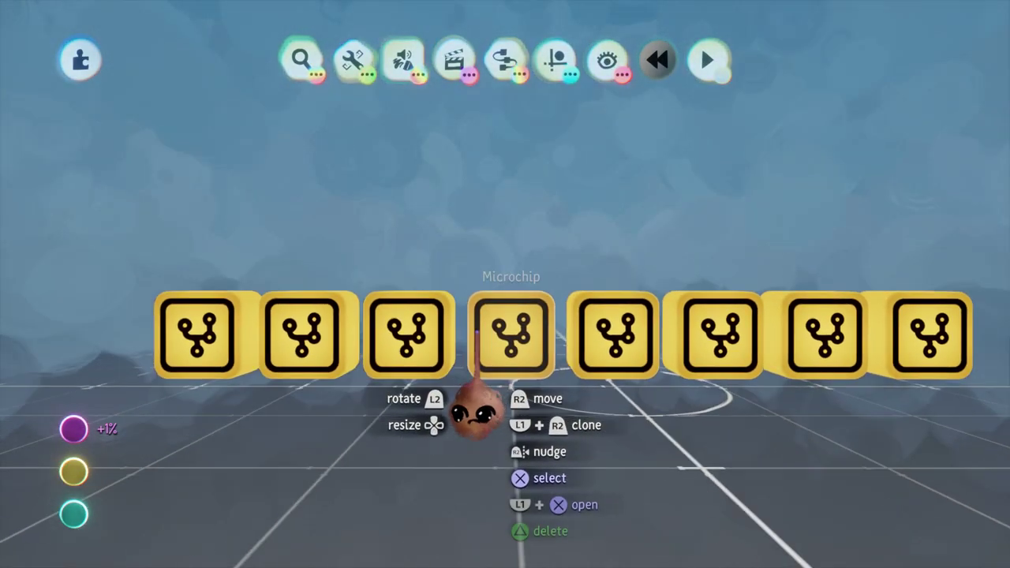
# - Open the first microchip in the row and move its canvas above the chips
pyautogui.scroll(3, 484, 317)
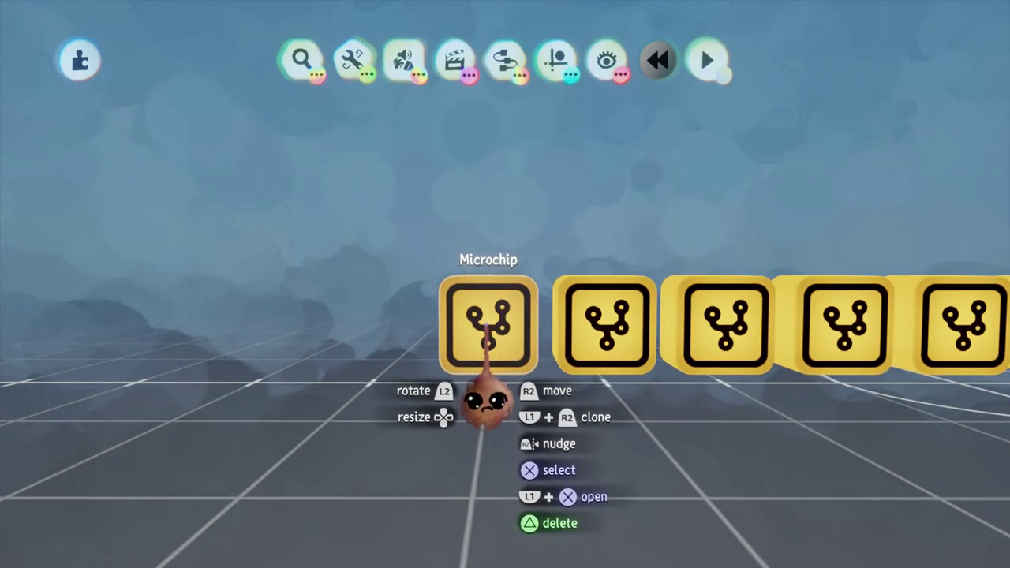
pyautogui.click(487, 328)
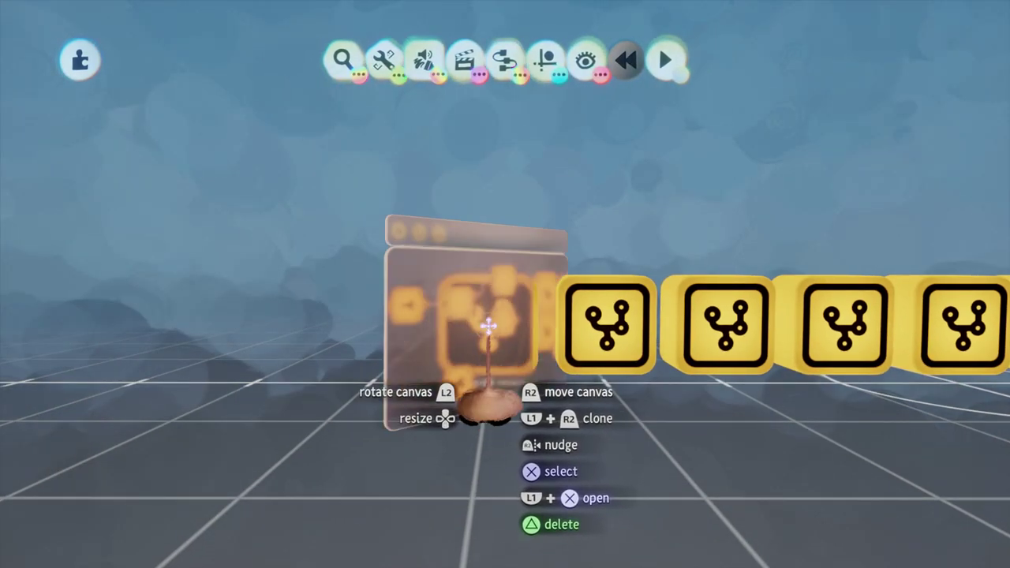
pyautogui.scroll(-5, 492, 325)
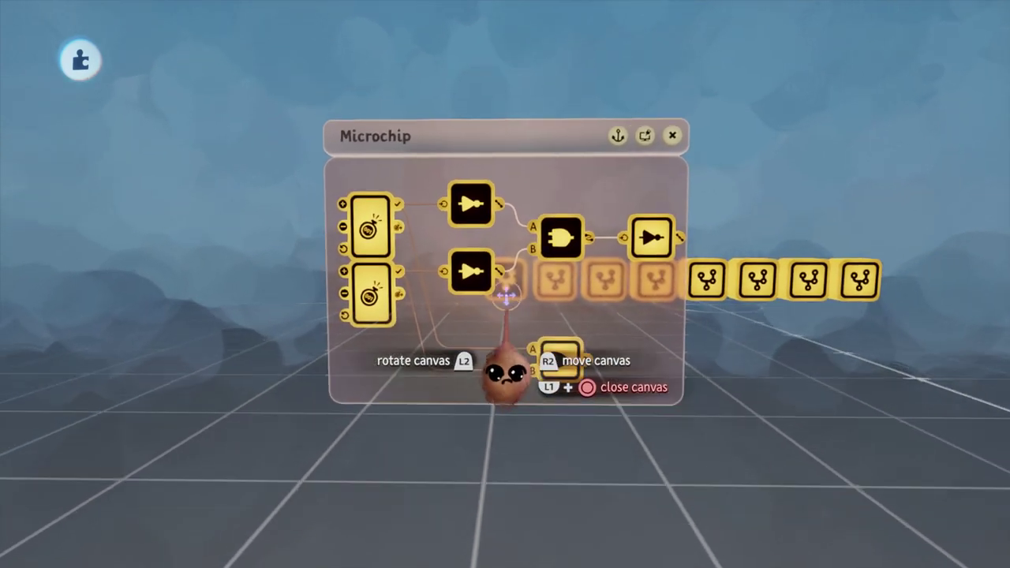
pyautogui.moveTo(509, 216); pyautogui.dragTo(517, 54)
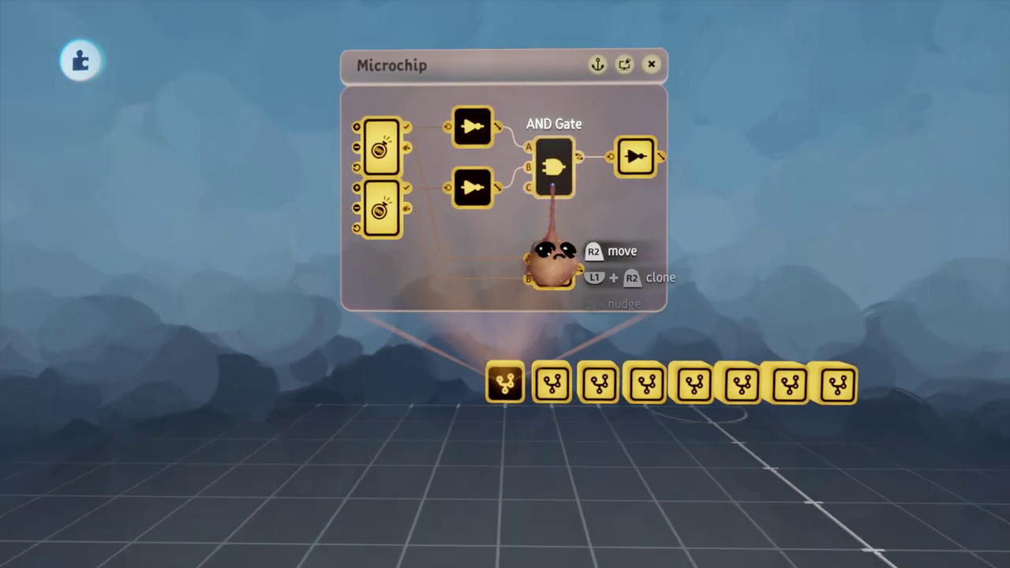
pyautogui.scroll(-1, 556, 190)
# - Hide the floor grid in the scene
pyautogui.press('Tab')
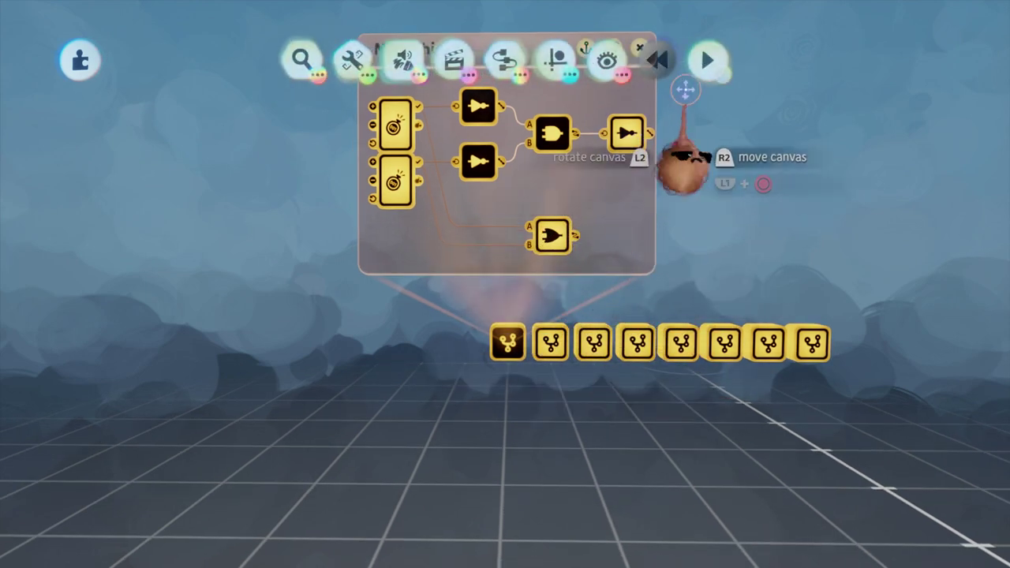
pyautogui.click(566, 70)
pyautogui.click(592, 110)
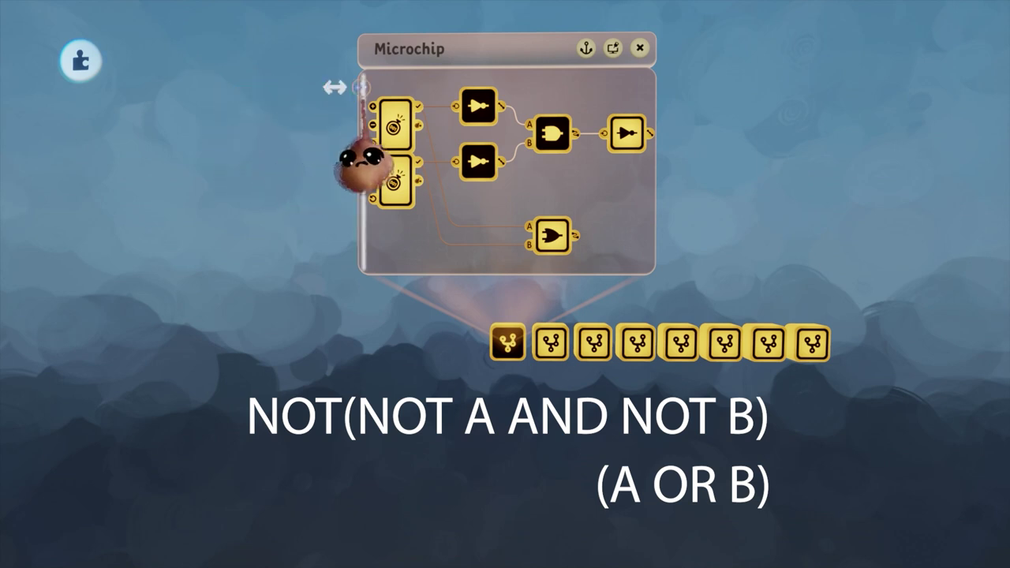
# - Open the settings of both counters in the first microchip and stack them beside its canvas
pyautogui.click(397, 125)
pyautogui.moveTo(562, 76); pyautogui.dragTo(217, 35)
pyautogui.click(397, 183)
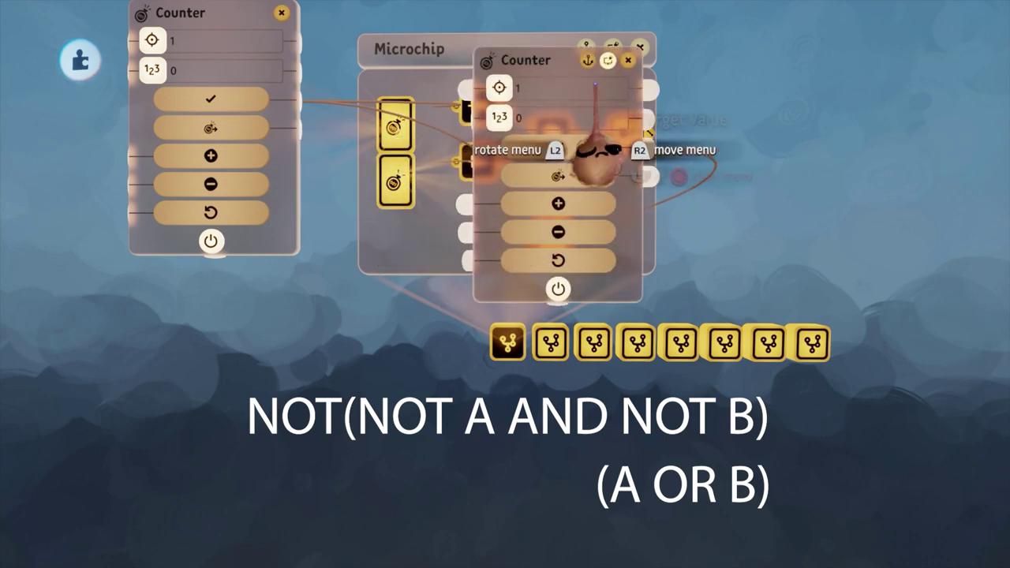
pyautogui.moveTo(598, 90); pyautogui.dragTo(246, 315)
pyautogui.moveTo(236, 66)
pyautogui.mouseDown()
pyautogui.moveTo(218, 77)
pyautogui.moveTo(244, 78)
pyautogui.mouseUp()
pyautogui.moveTo(247, 320)
pyautogui.mouseDown()
pyautogui.moveTo(247, 337)
pyautogui.moveTo(250, 322)
pyautogui.mouseUp()
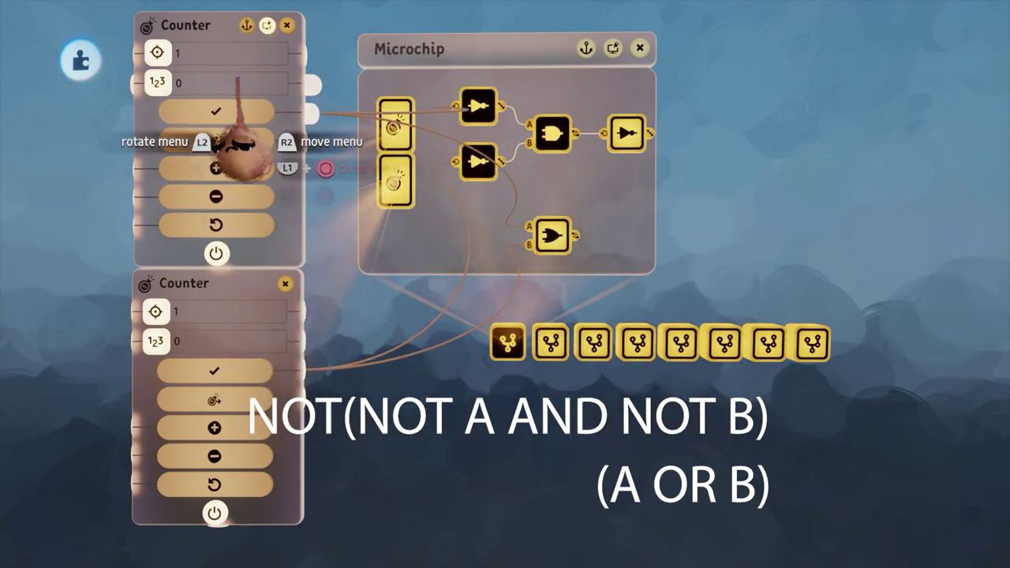
# - Test the first circuit by setting Current Count to 1 on the first counter alone, the second alone, and finally both
pyautogui.press('Right')
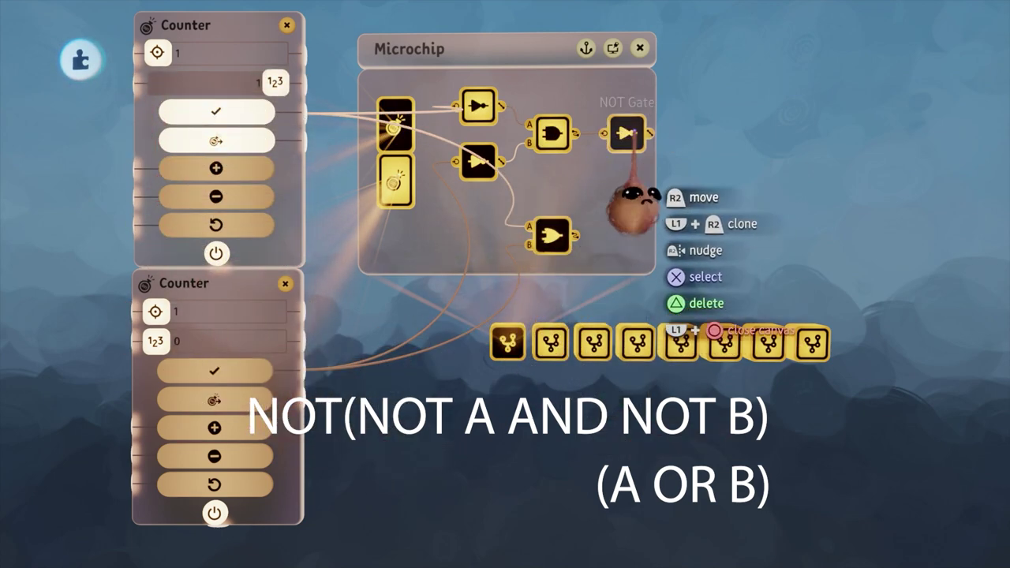
pyautogui.press('Left')
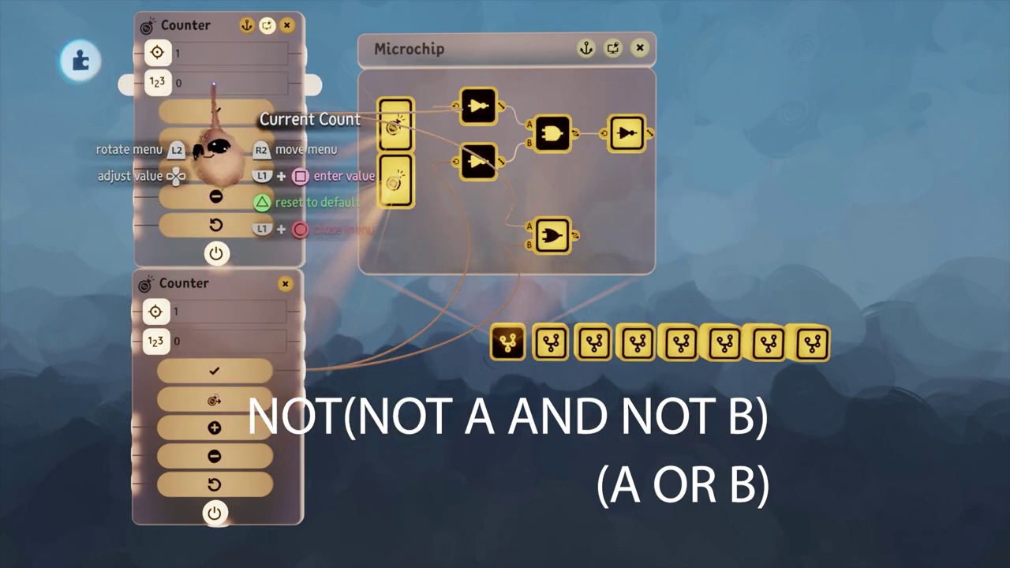
pyautogui.press('Right')
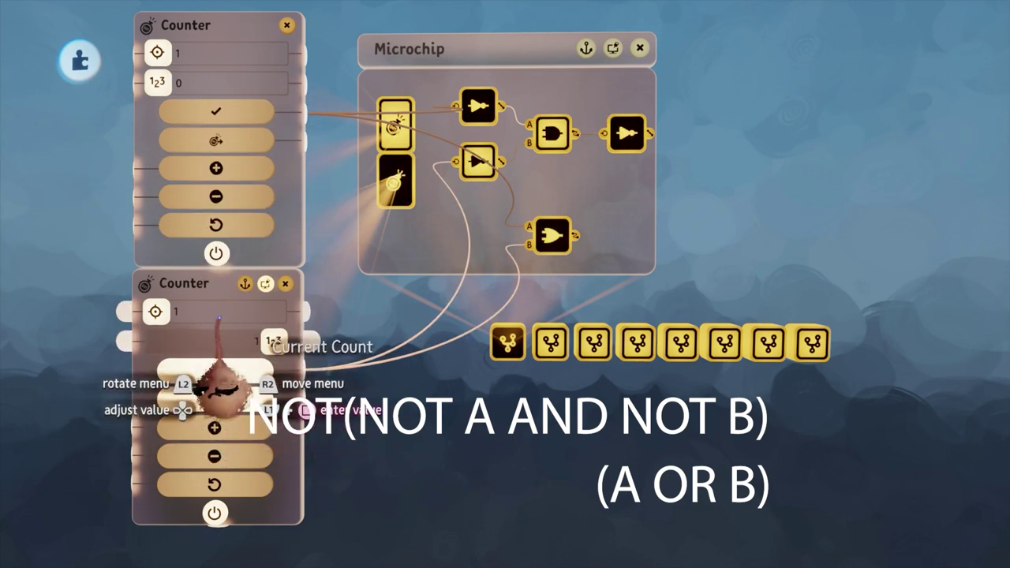
pyautogui.press('Left')
pyautogui.press('Right')
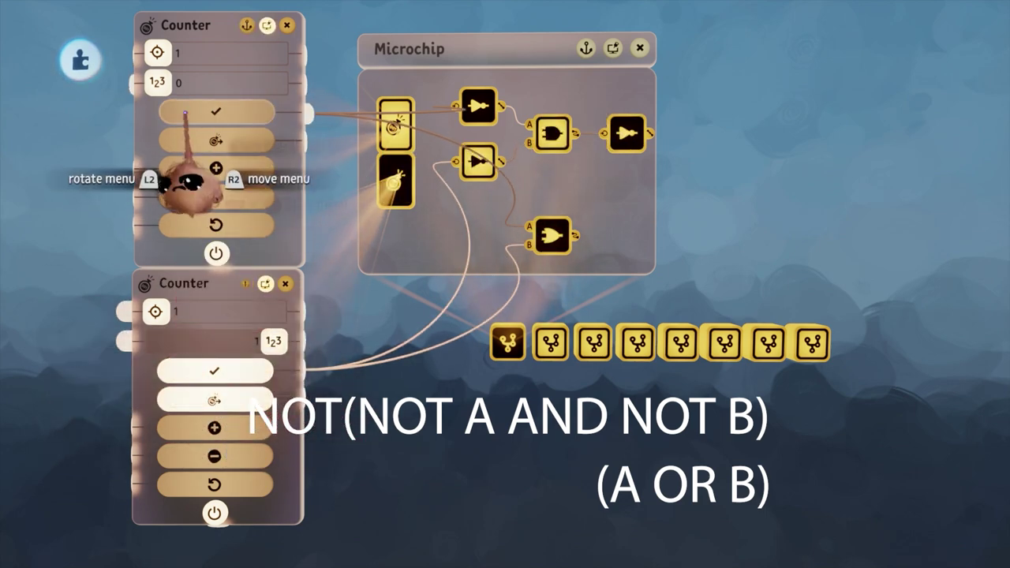
pyautogui.press('Right')
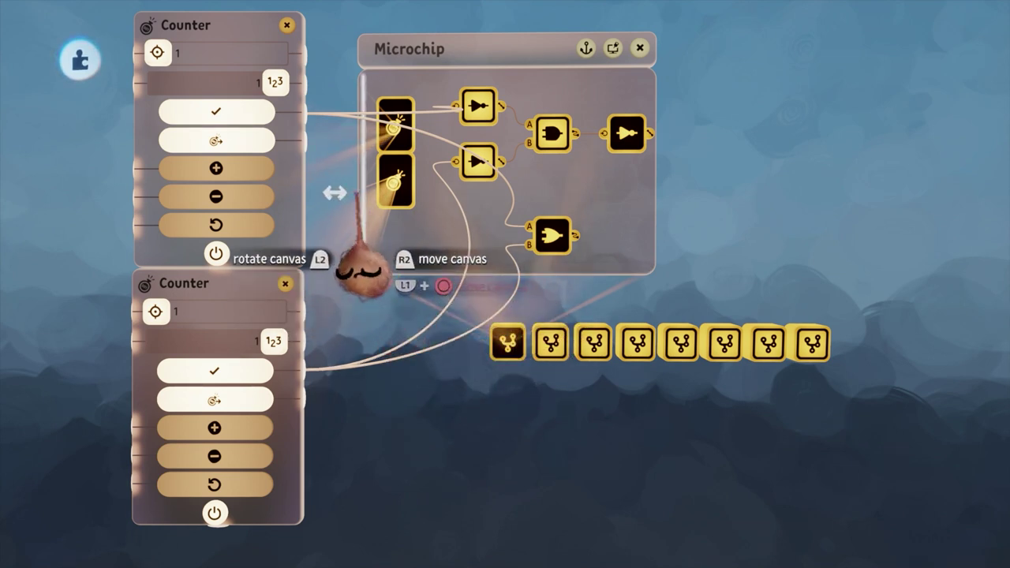
# - Close the first microchip with its counter settings, open the second microchip and move its canvas above the row
pyautogui.press('Escape')
pyautogui.press('Escape')
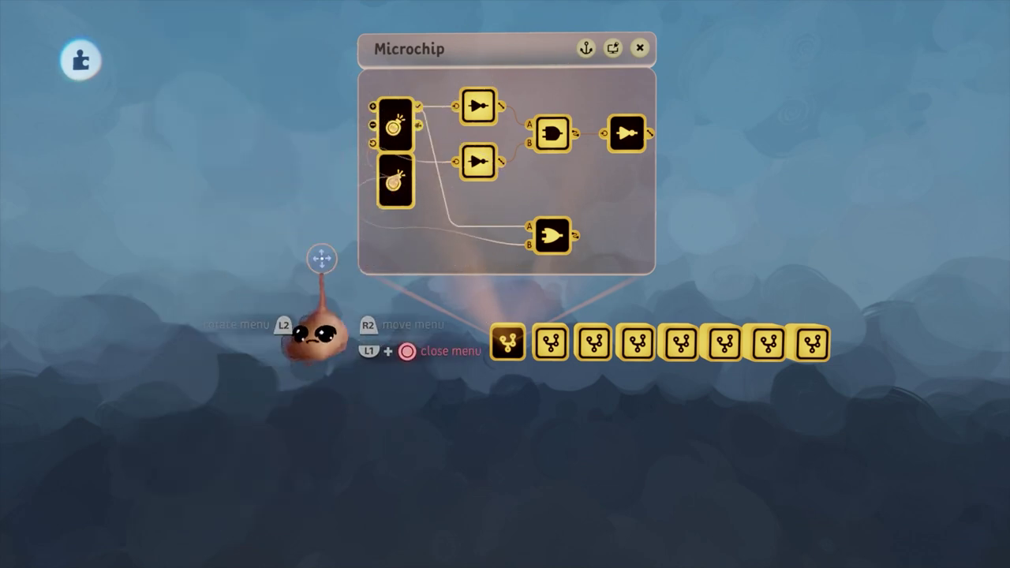
pyautogui.press('Escape')
pyautogui.click(551, 342)
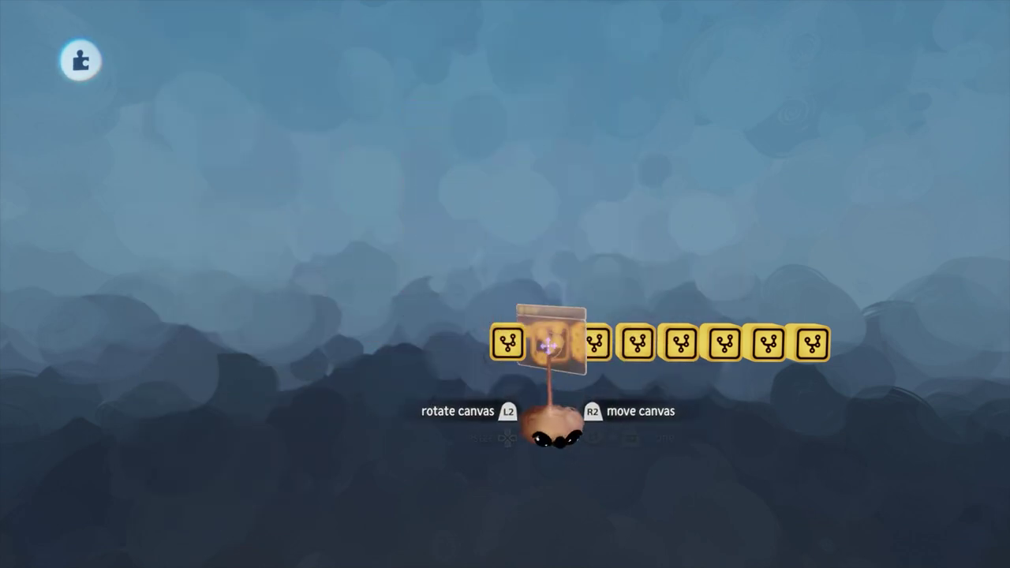
pyautogui.moveTo(552, 230); pyautogui.dragTo(553, 214)
pyautogui.moveTo(567, 248); pyautogui.dragTo(544, 74)
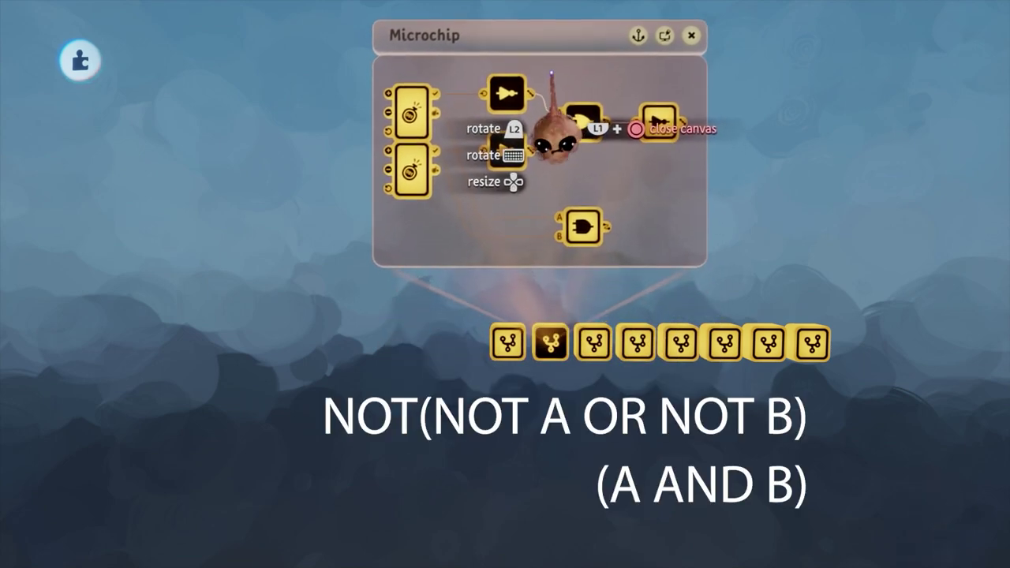
# - Open both counters' settings in the second microchip and stack them beside its canvas
pyautogui.click(413, 170)
pyautogui.moveTo(558, 71); pyautogui.dragTo(227, 73)
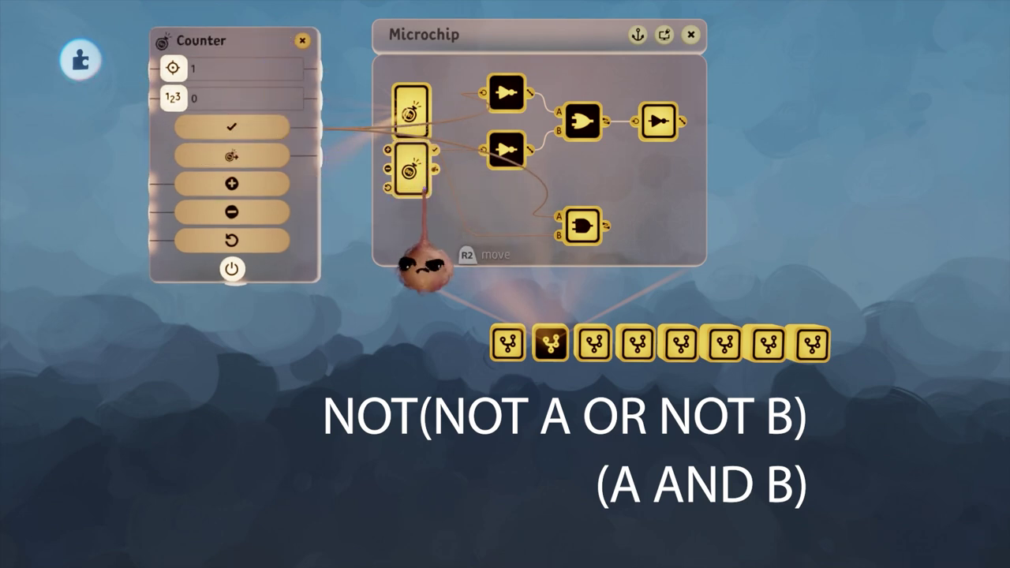
pyautogui.click(427, 181)
pyautogui.moveTo(616, 189); pyautogui.dragTo(262, 433)
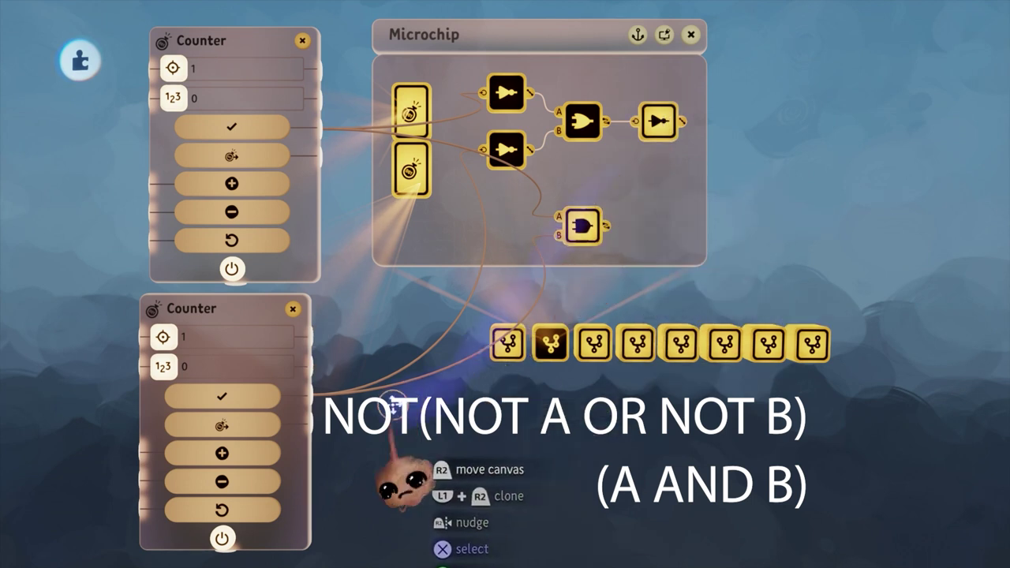
# - Test the second circuit by switching each counter's Current Count to 1 and back to 0 in turn, ending with both at 1
pyautogui.click(178, 98)
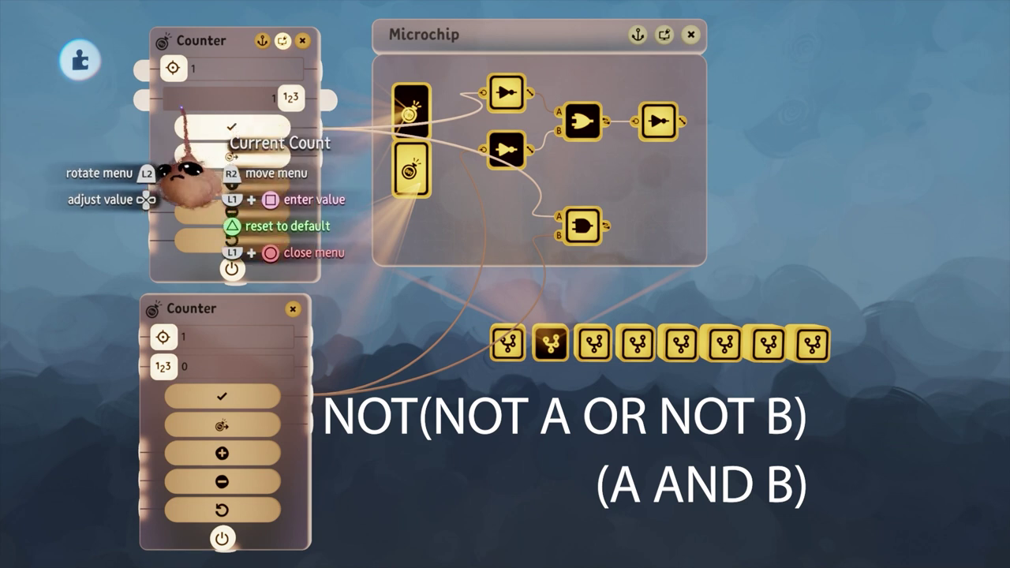
pyautogui.click(183, 97)
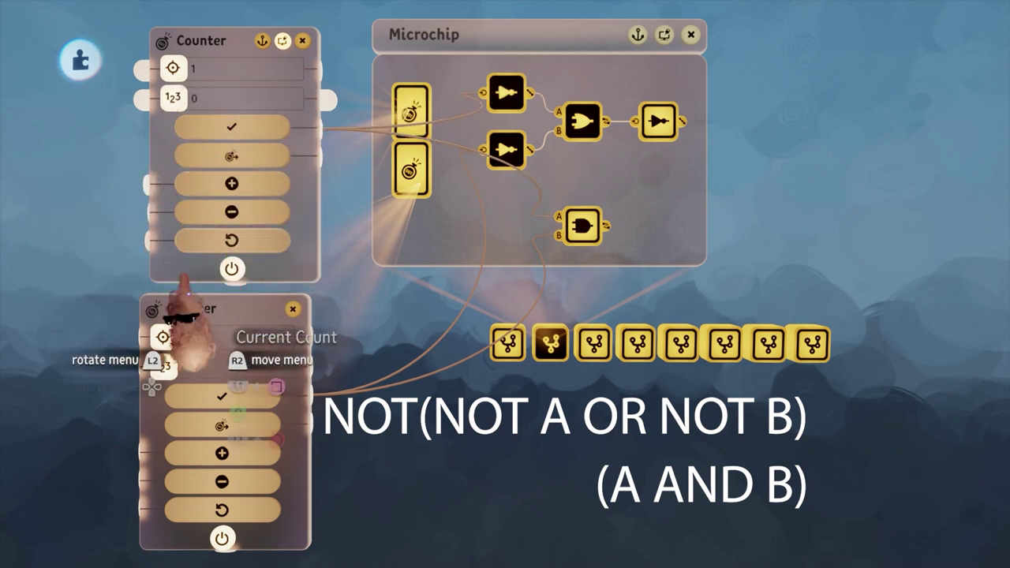
pyautogui.click(203, 367)
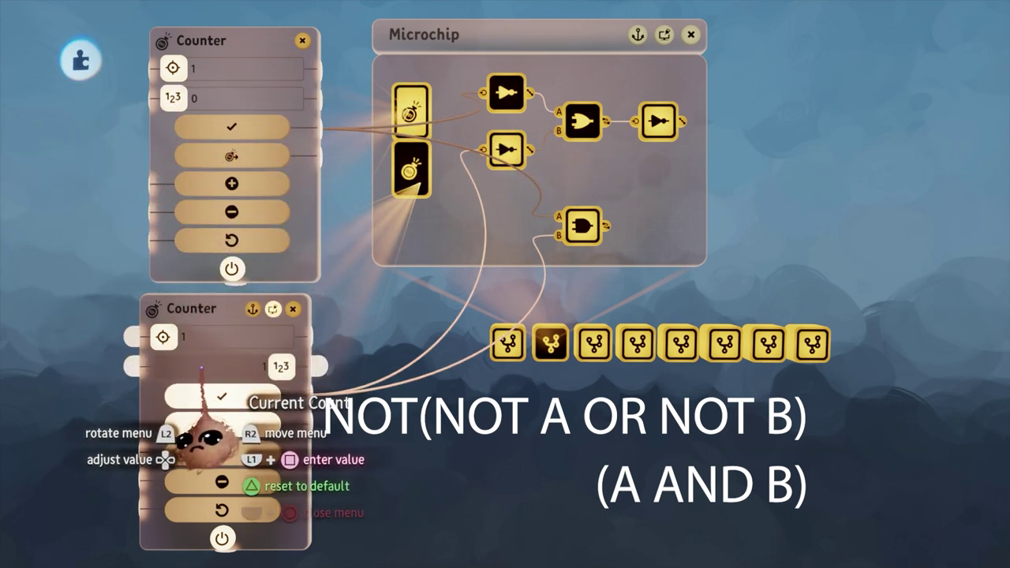
pyautogui.click(195, 367)
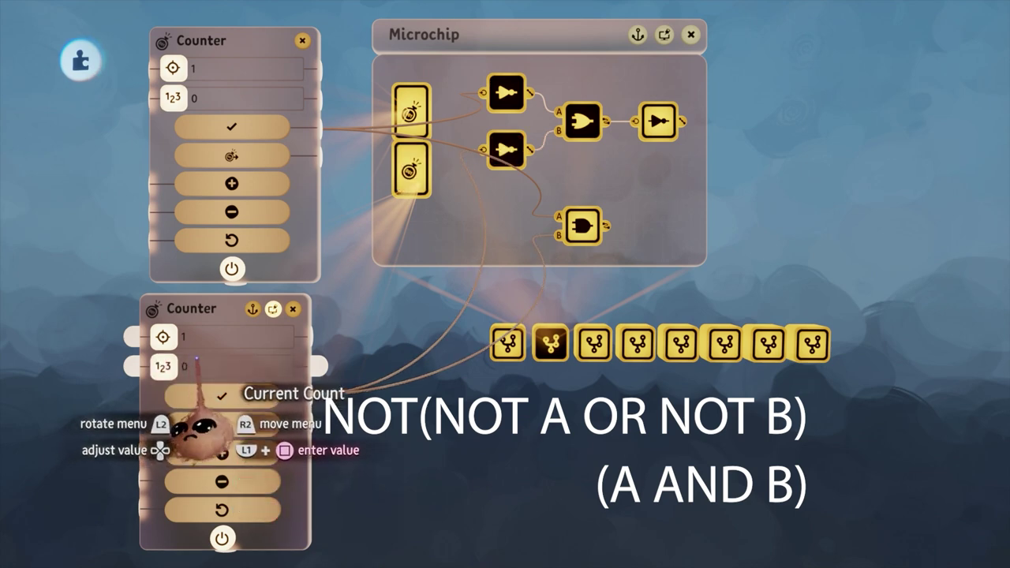
pyautogui.click(211, 98)
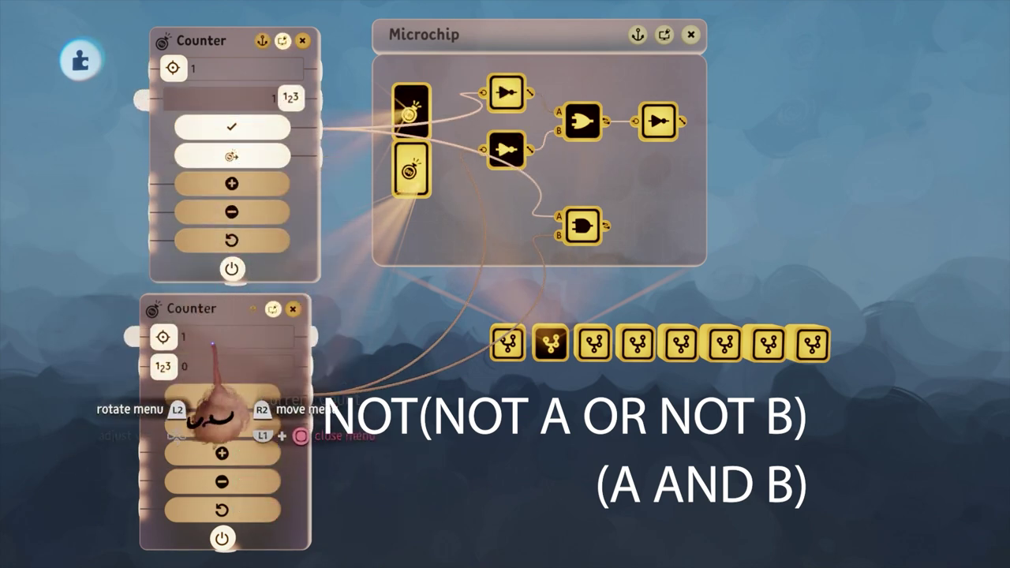
pyautogui.moveTo(207, 440); pyautogui.dragTo(213, 431)
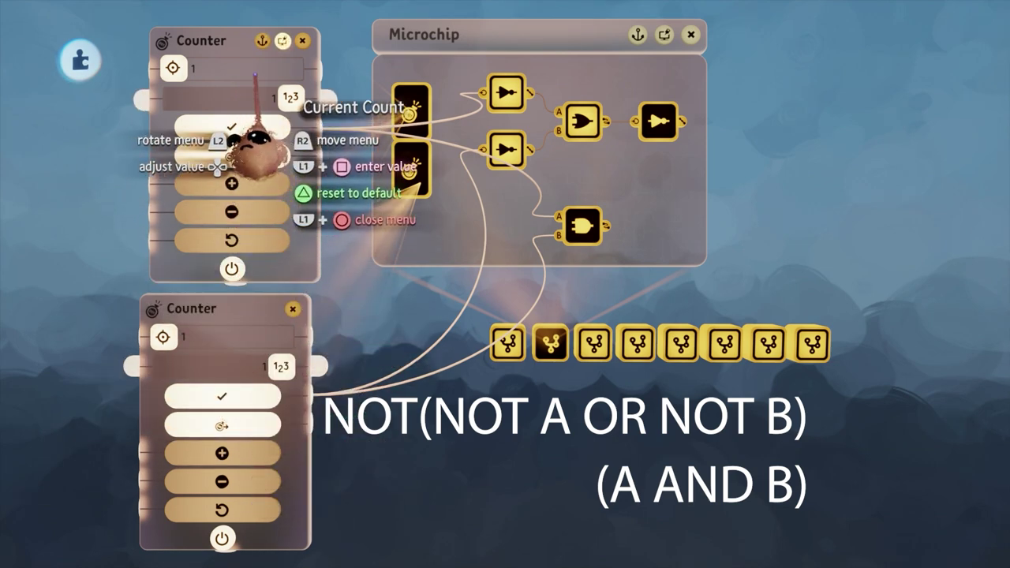
# - Close the second microchip, open the third one and move its canvas above the row
pyautogui.press('Escape')
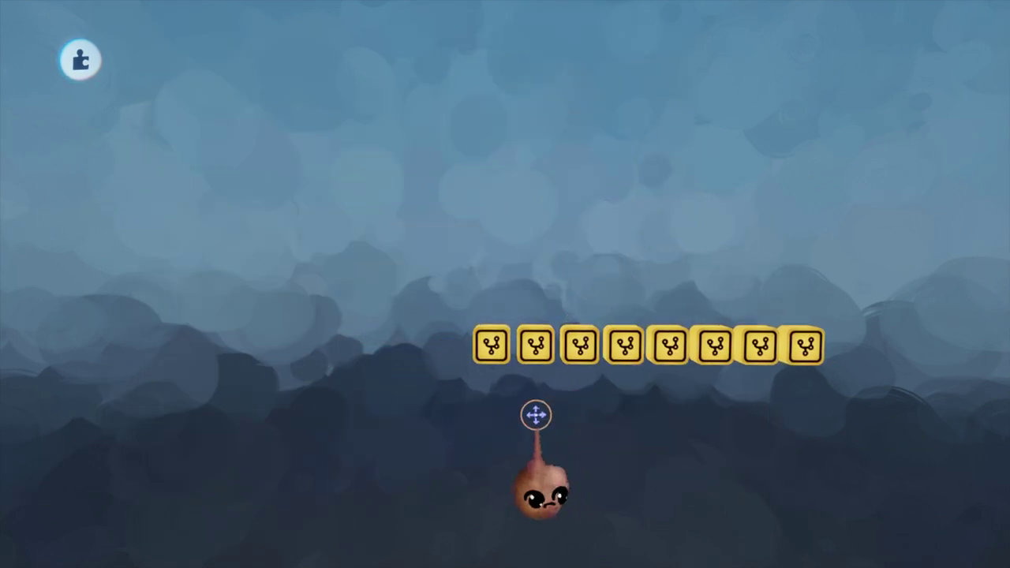
pyautogui.moveTo(498, 433); pyautogui.dragTo(496, 401, button='middle')
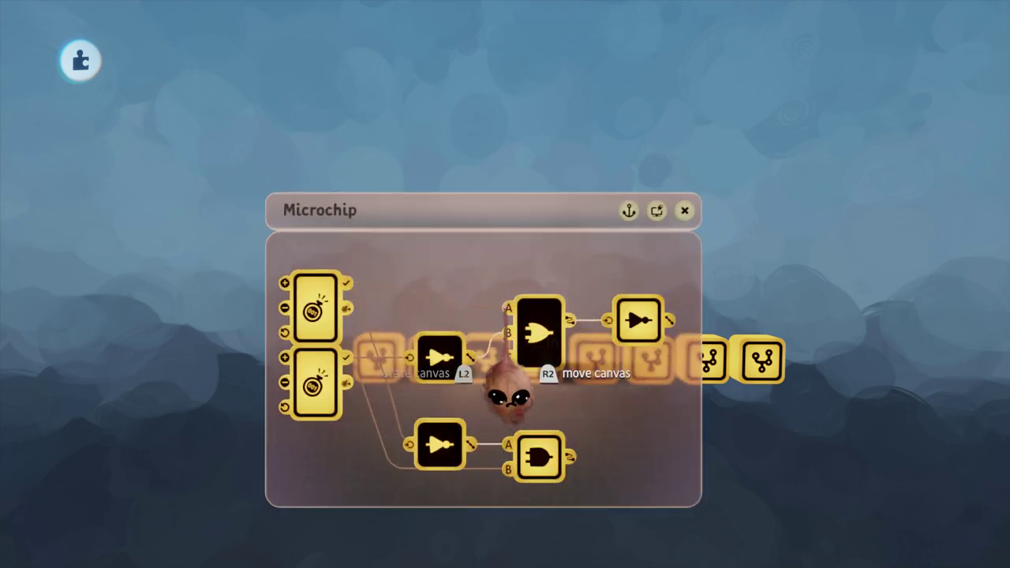
pyautogui.moveTo(478, 271); pyautogui.dragTo(476, 94)
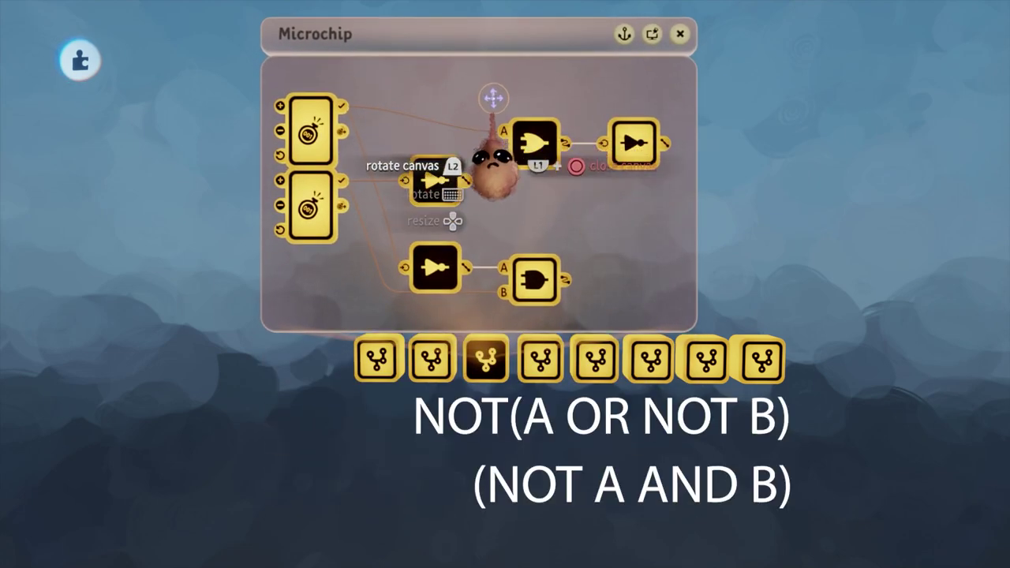
pyautogui.scroll(-2, 517, 323)
pyautogui.moveTo(546, 214); pyautogui.dragTo(573, 177)
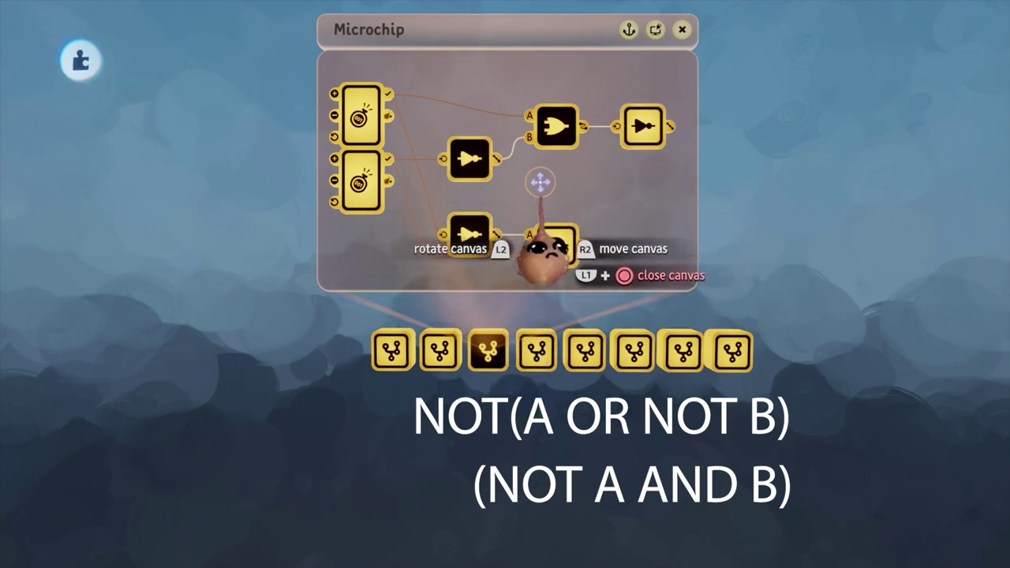
# - Open the settings of the third microchip's two counters and stack them beside its canvas
pyautogui.click(360, 118)
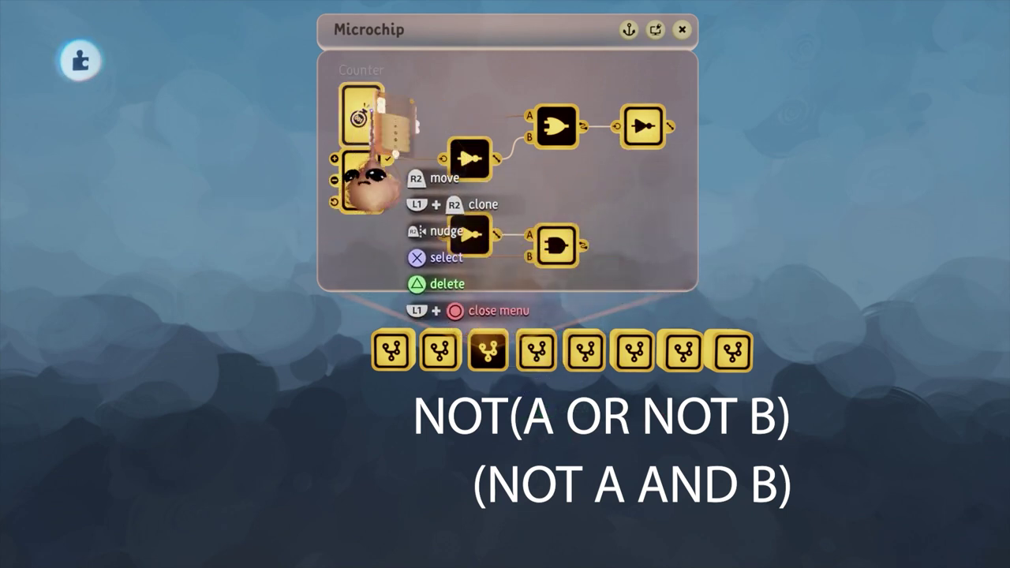
pyautogui.moveTo(509, 97); pyautogui.dragTo(200, 71)
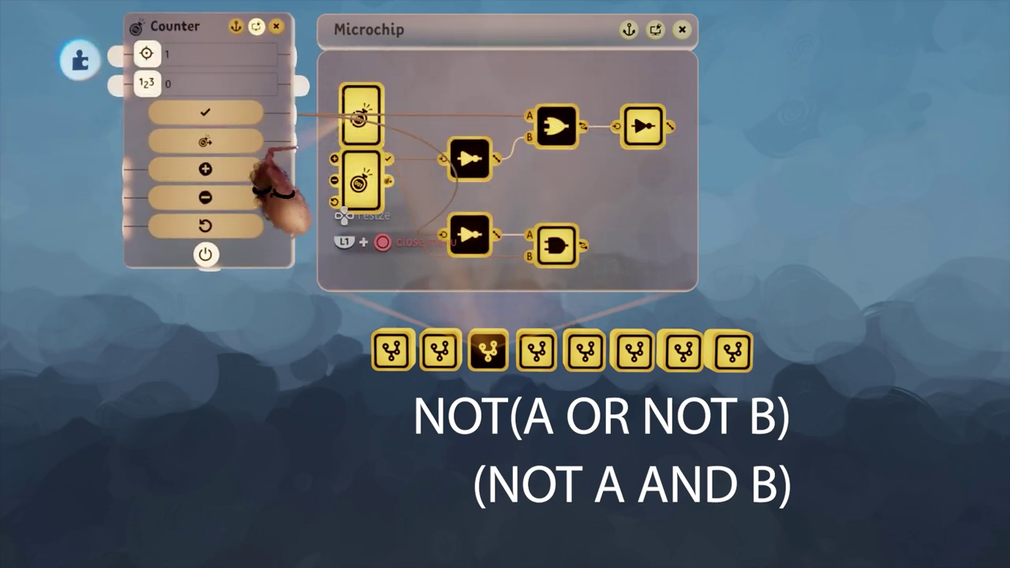
pyautogui.click(371, 175)
pyautogui.moveTo(527, 104); pyautogui.dragTo(211, 342)
# - Test the third circuit by switching the counters' Current Count values, ending with both set to 1
pyautogui.moveTo(148, 83); pyautogui.dragTo(263, 83)
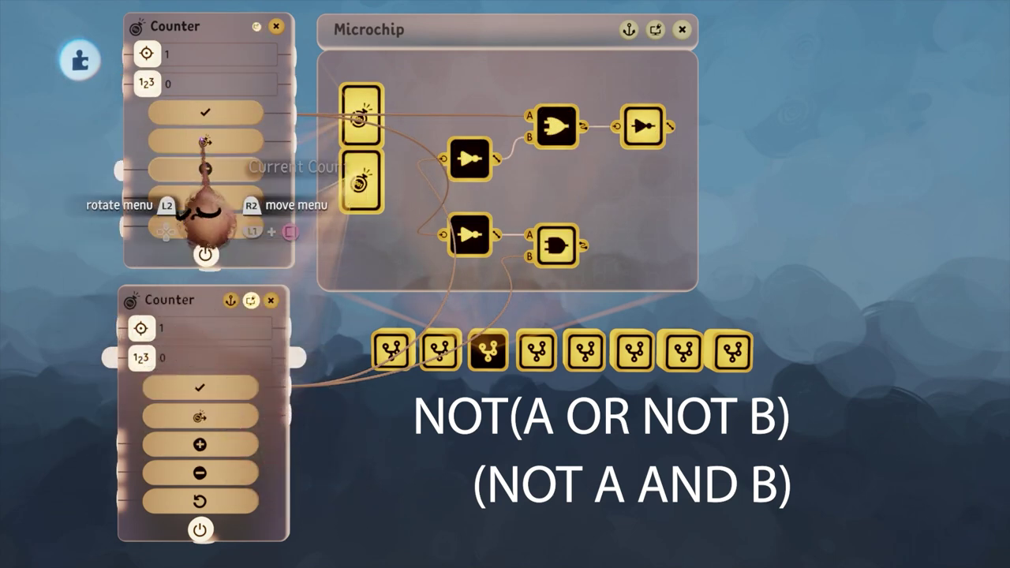
pyautogui.press('Right')
pyautogui.press('Right')
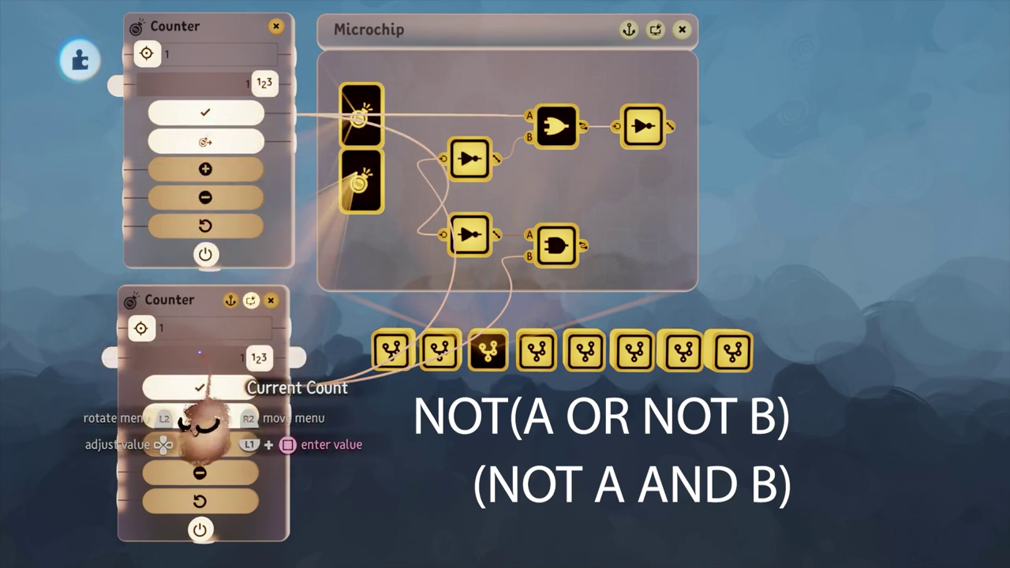
# - Close the counter settings and the third microchip, open the fourth microchip and move its canvas above the row
pyautogui.press('Escape')
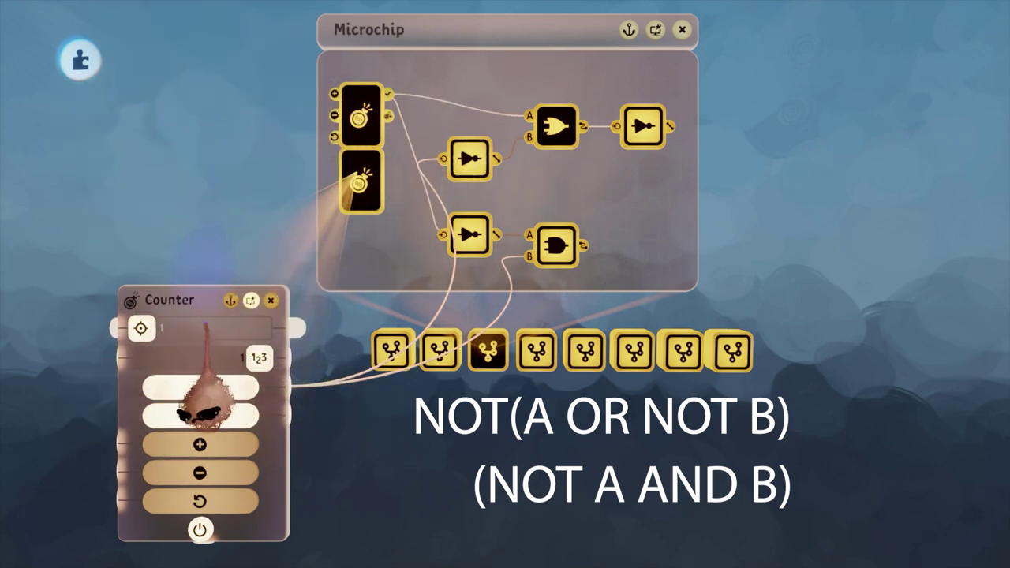
pyautogui.press('Escape')
pyautogui.press('Escape')
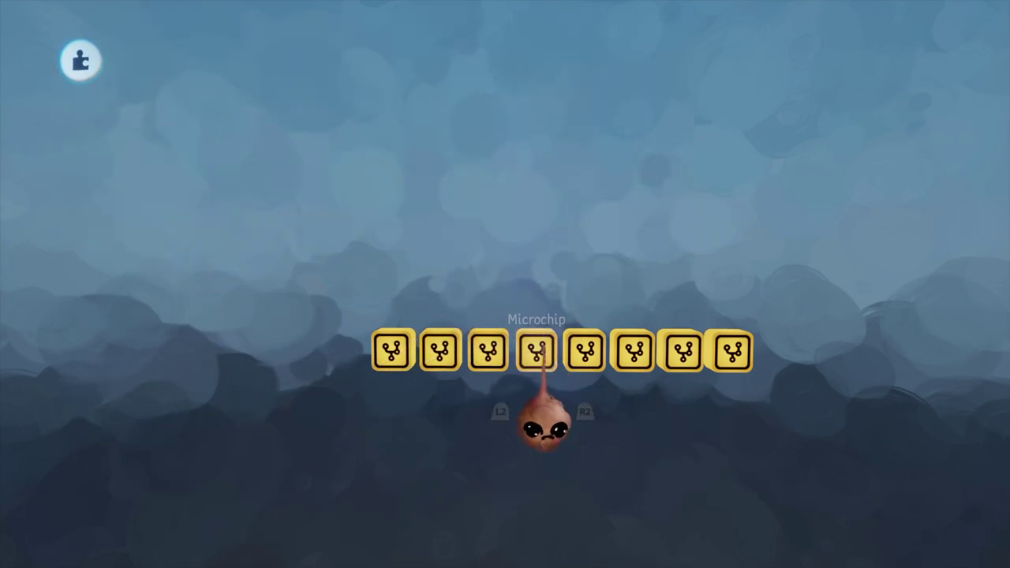
pyautogui.click(539, 349)
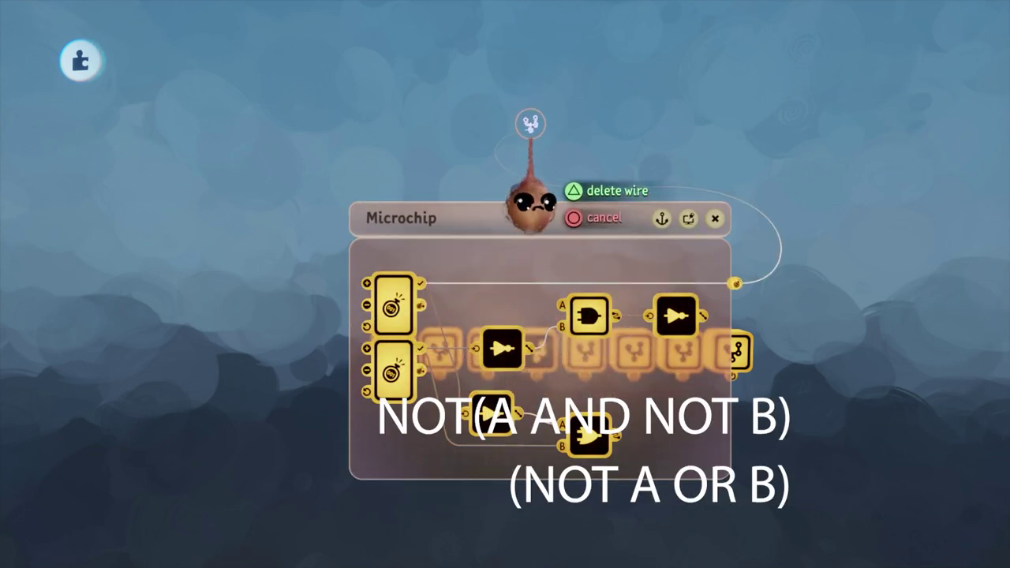
pyautogui.moveTo(529, 256); pyautogui.dragTo(528, 62)
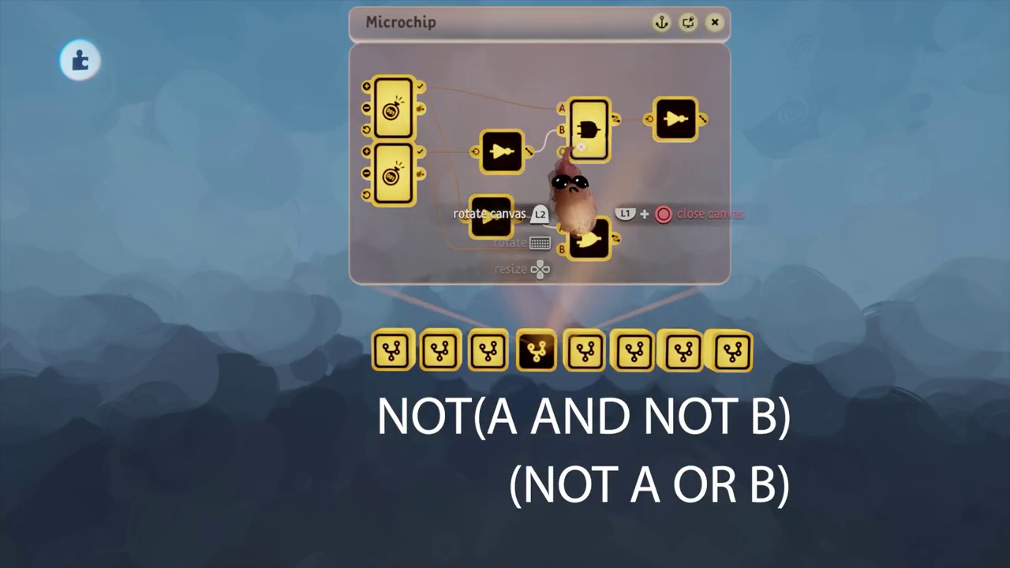
# - Open the settings of the fourth microchip's two counters and stack them beside its canvas
pyautogui.click(391, 117)
pyautogui.moveTo(565, 128); pyautogui.dragTo(233, 109)
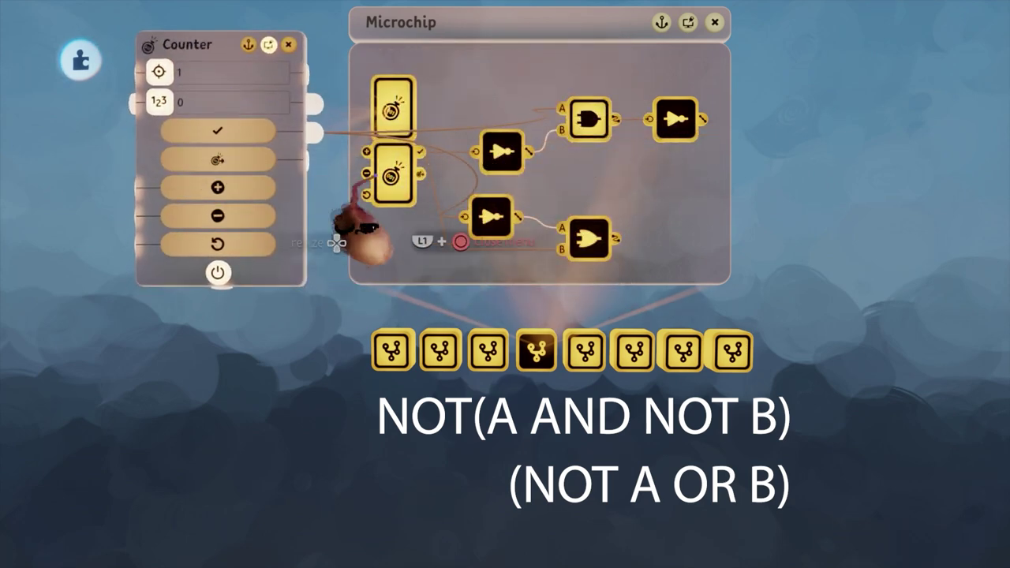
pyautogui.click(393, 175)
pyautogui.moveTo(542, 185); pyautogui.dragTo(221, 372)
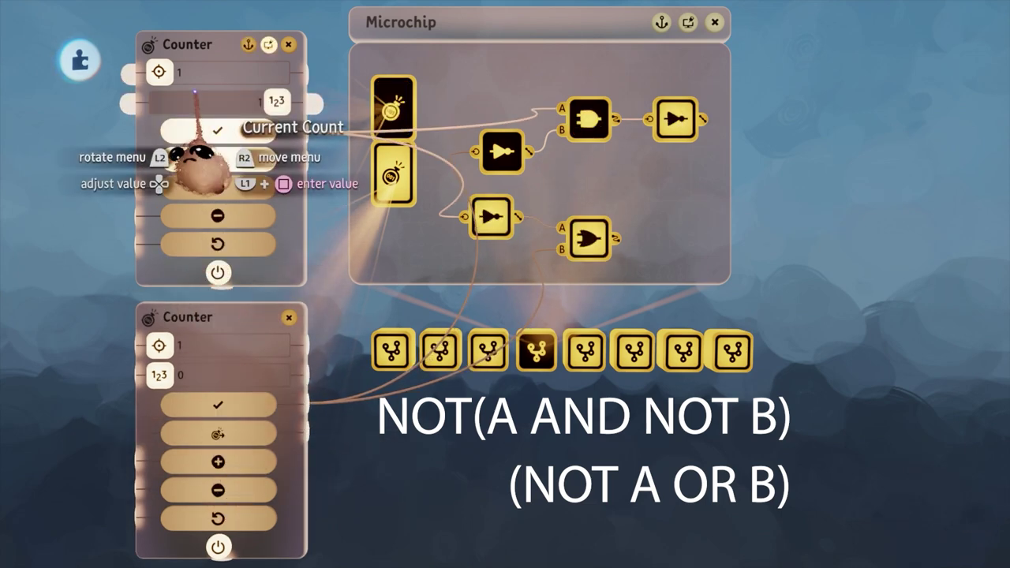
# - Test the fourth circuit by switching the counters' Current Count between 0 and 1, ending with both at 1
pyautogui.press('Left')
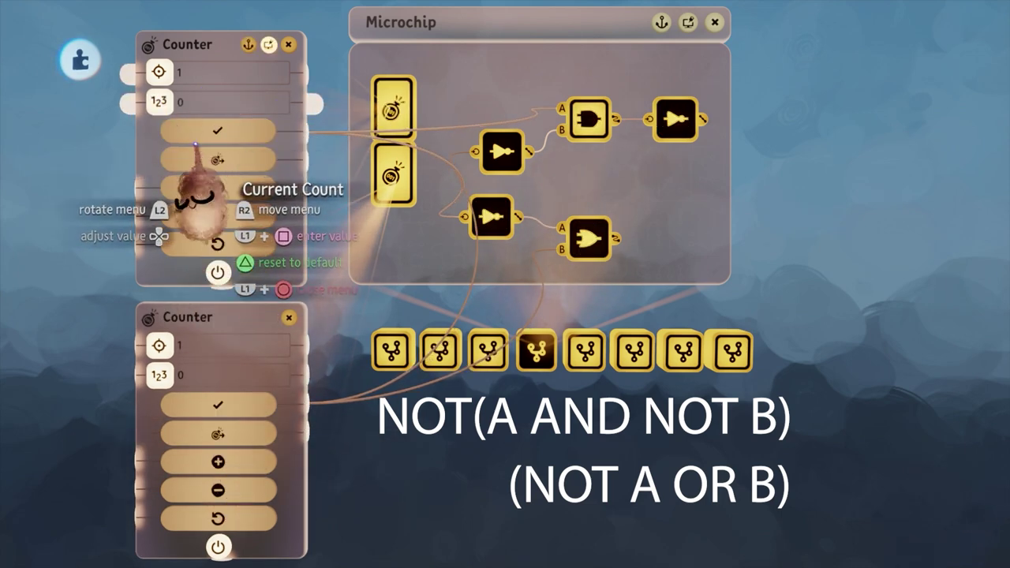
pyautogui.press('Right')
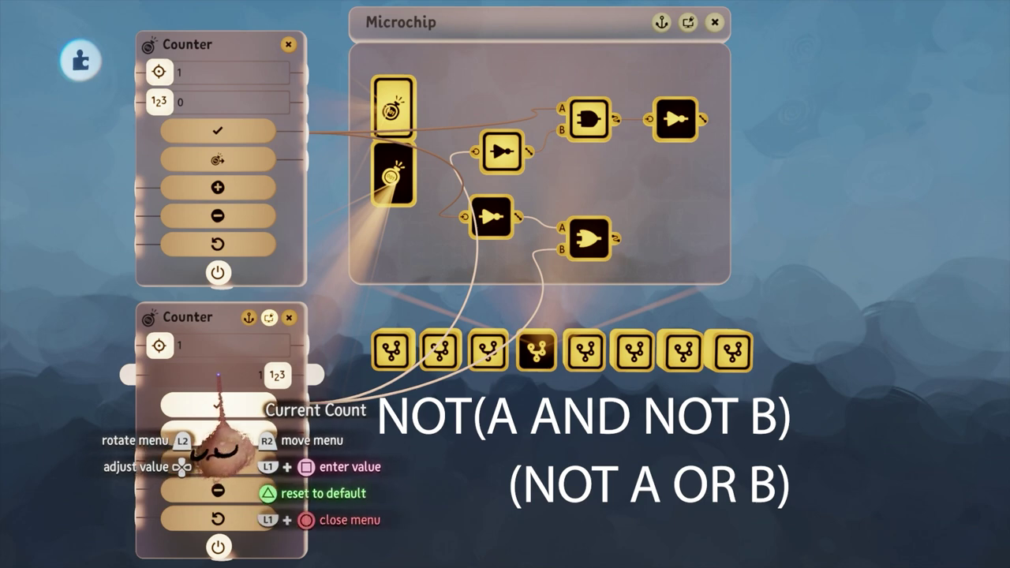
pyautogui.press('Right')
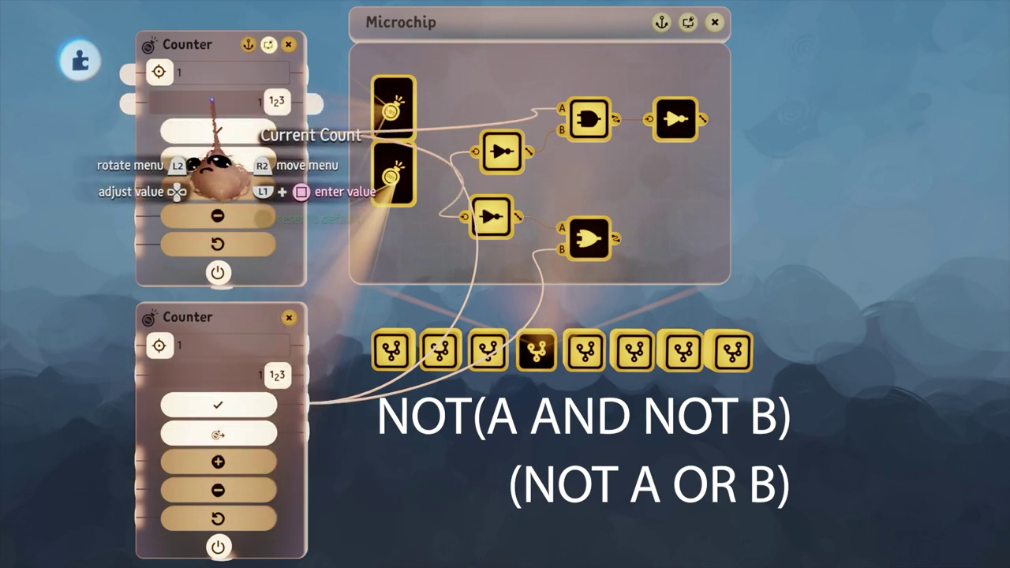
# - Close the counter settings and the fourth microchip, open the fifth microchip and raise its canvas to show both circuits
pyautogui.press('Escape')
pyautogui.press('Escape')
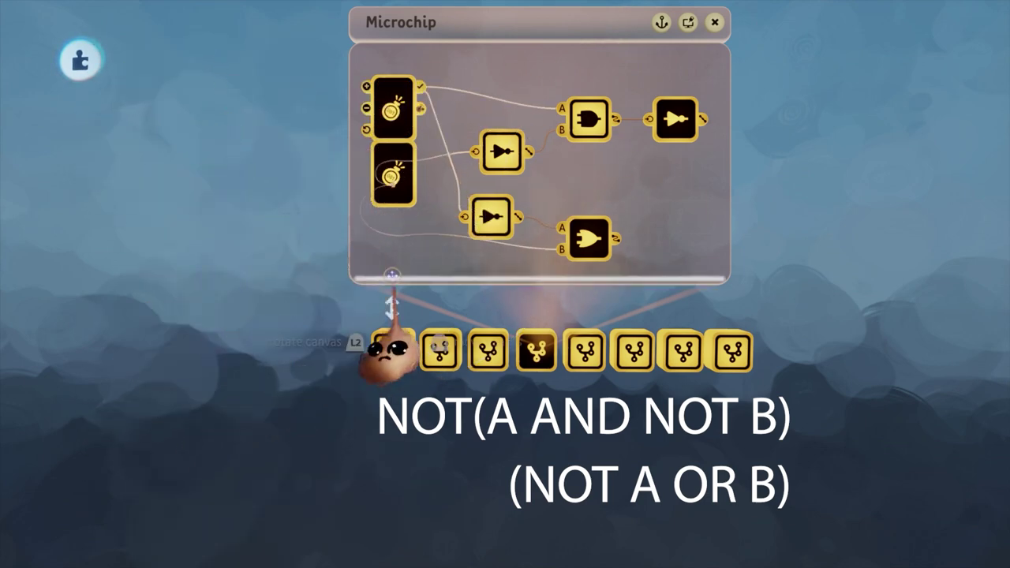
pyautogui.press('Escape')
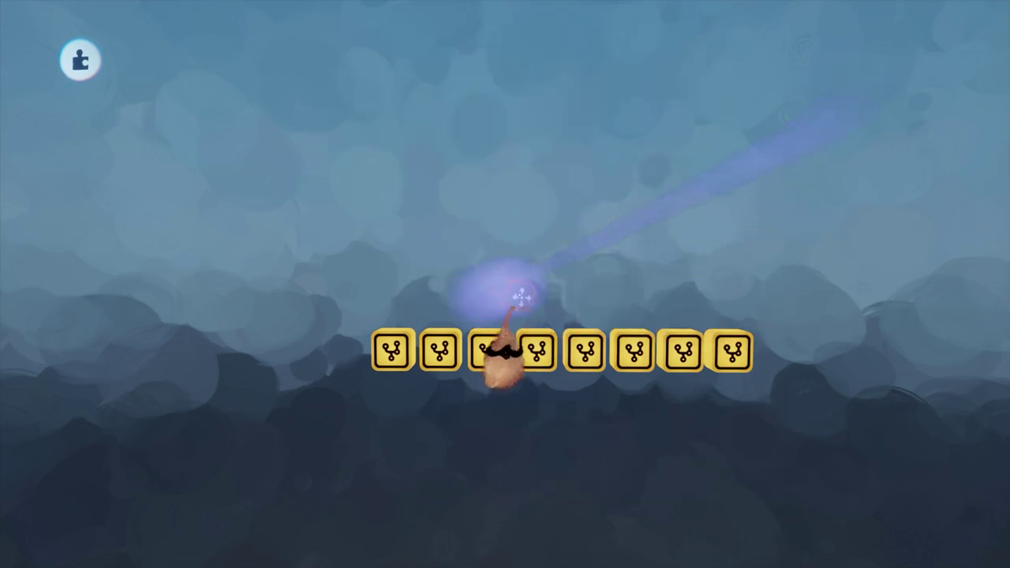
pyautogui.scroll(3, 509, 387)
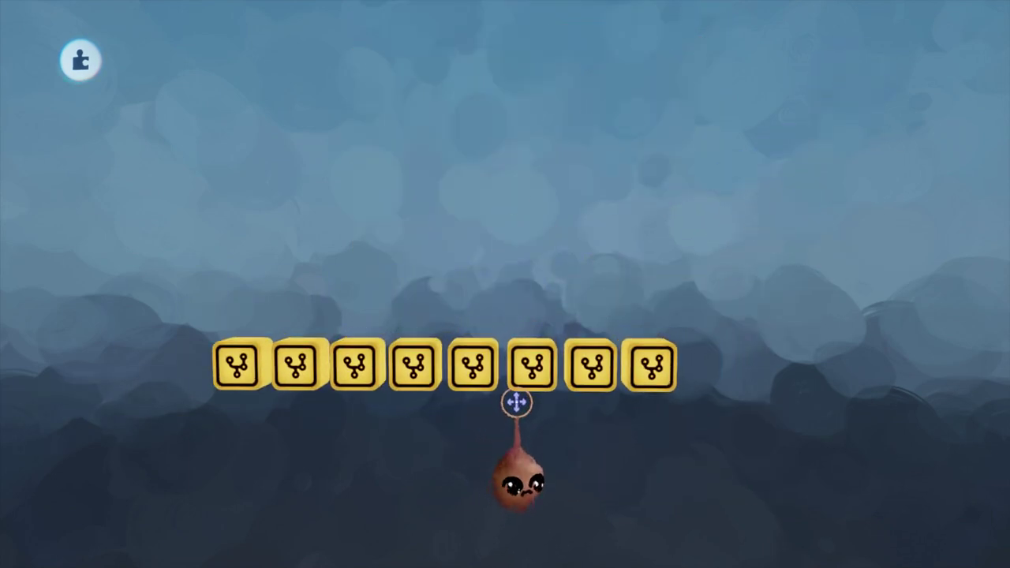
pyautogui.click(482, 381)
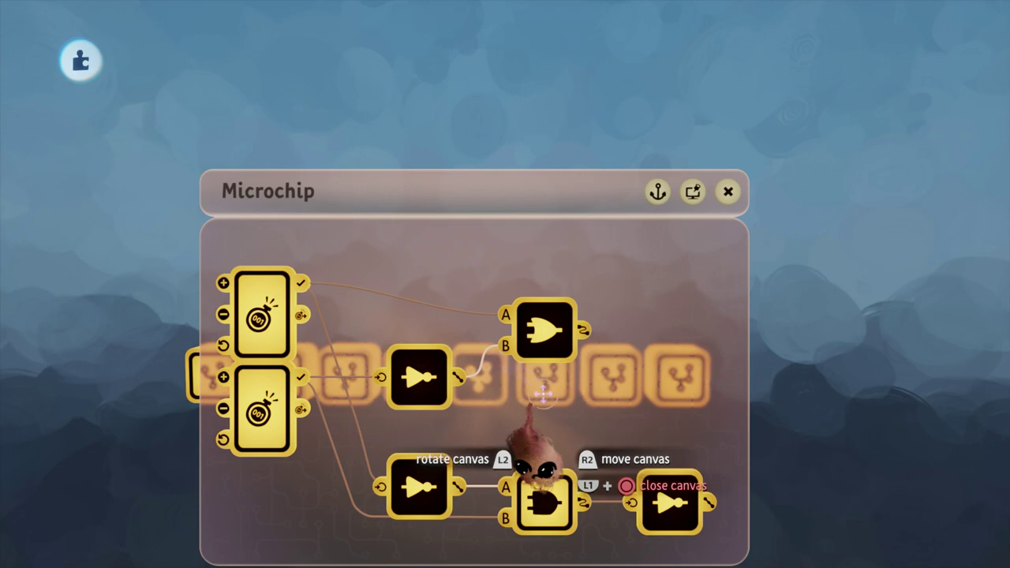
pyautogui.moveTo(586, 431); pyautogui.dragTo(525, 290)
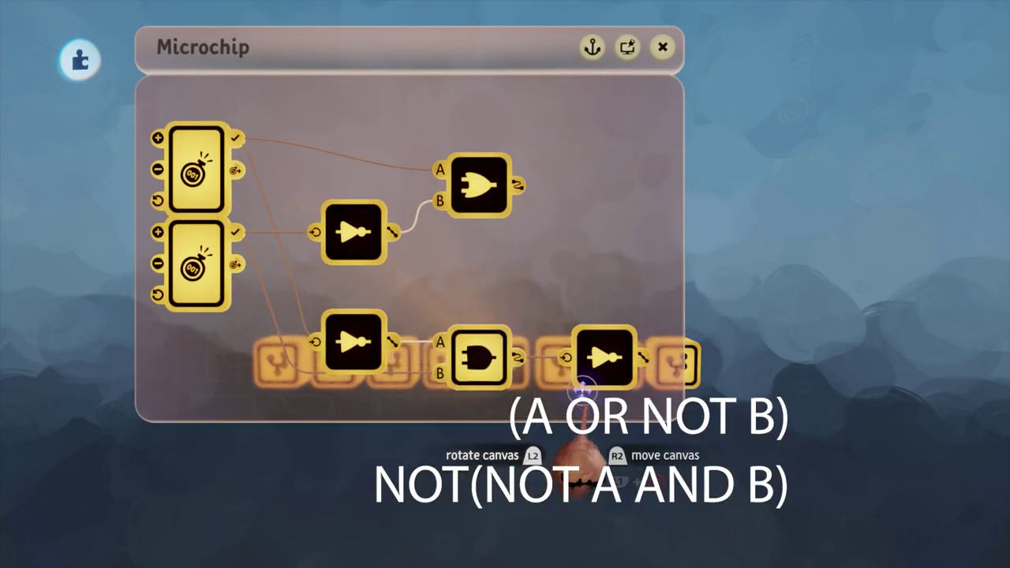
pyautogui.moveTo(540, 532); pyautogui.dragTo(499, 457)
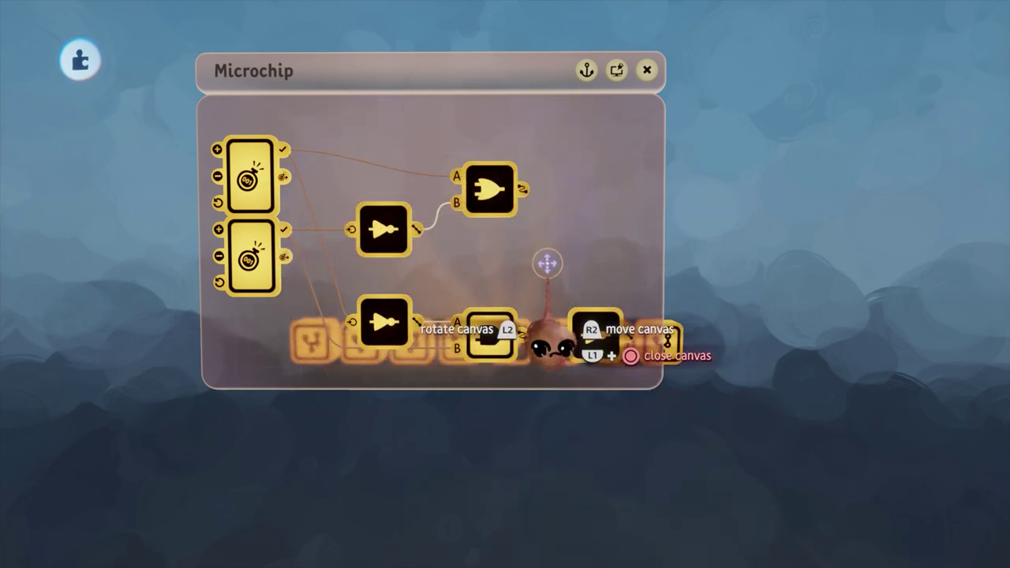
# - Close the fifth microchip, open the sixth one and move its canvas above the row to view its circuits
pyautogui.press('L1+Circle')
pyautogui.press('L1+Square')
pyautogui.press('Circle')
pyautogui.press('L1+X')
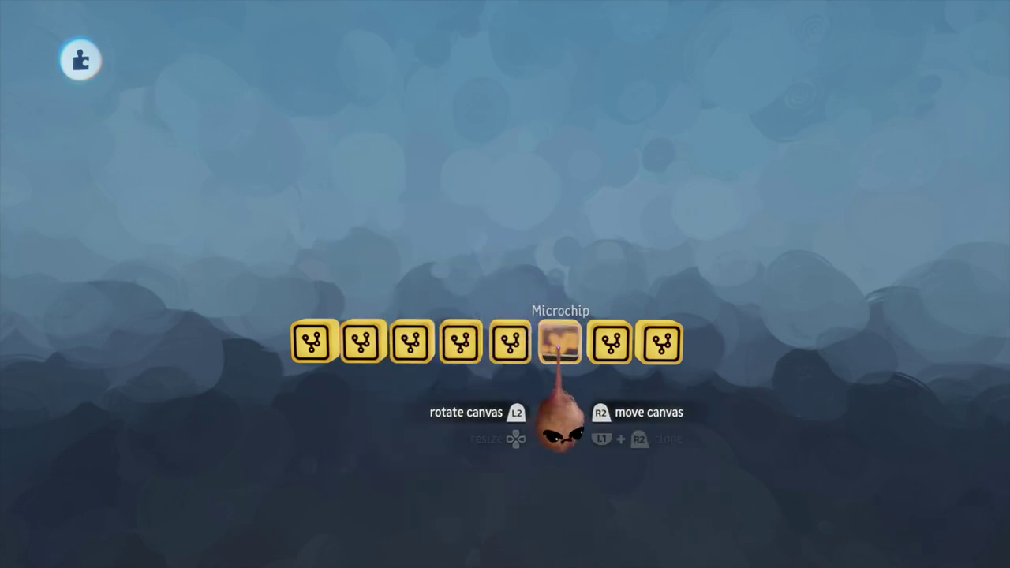
pyautogui.moveTo(552, 268); pyautogui.dragTo(389, 92)
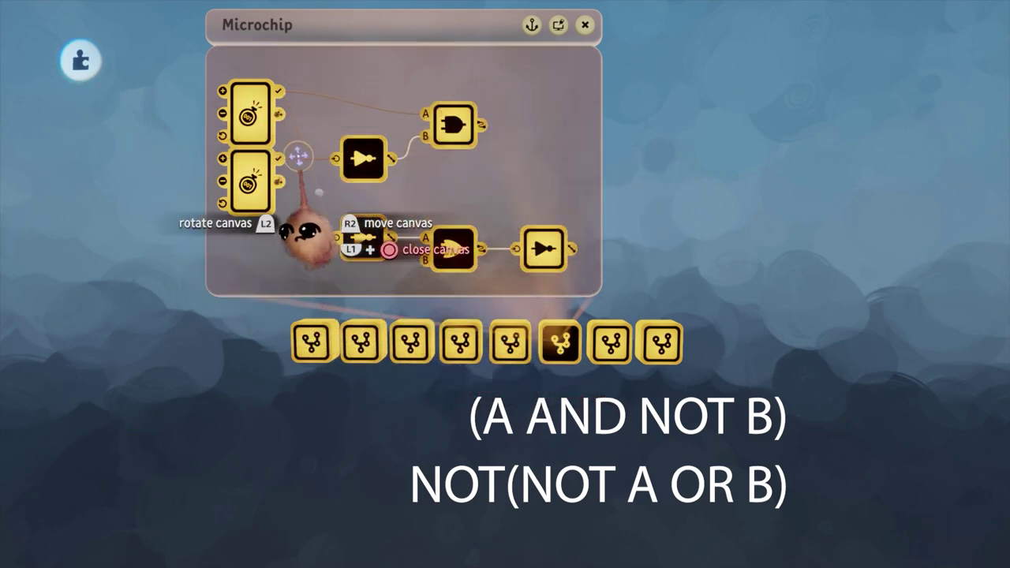
# - Close the sixth microchip, open the seventh one and shift its canvas sideways to leave room for four counter menus
pyautogui.press('L1+Circle')
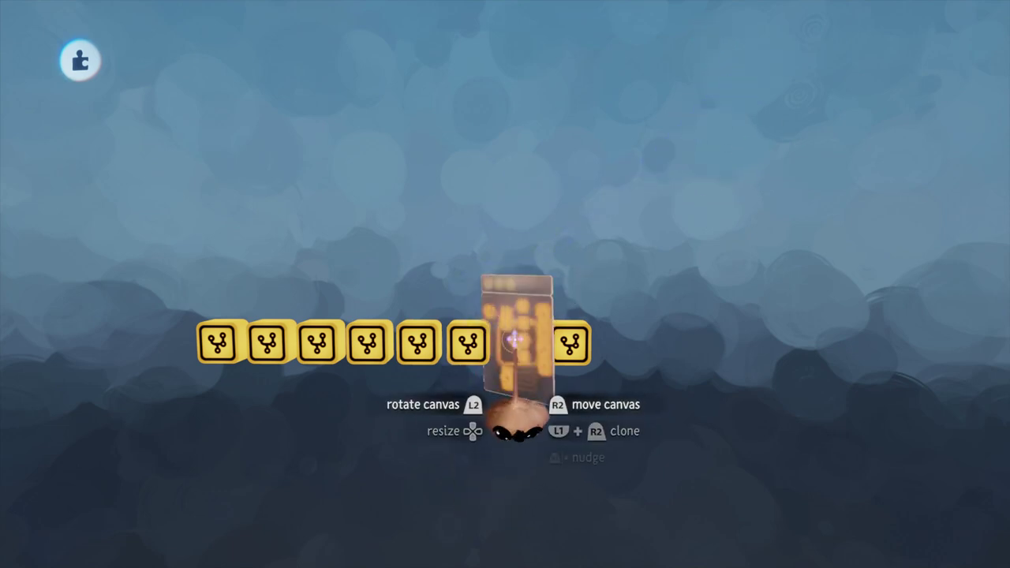
pyautogui.moveTo(575, 366); pyautogui.dragTo(436, 329)
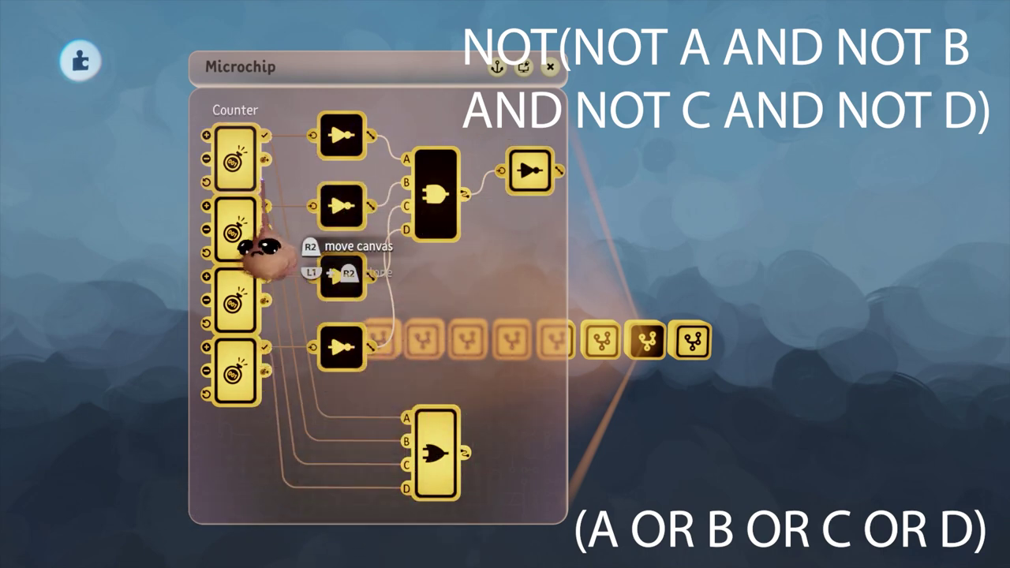
pyautogui.moveTo(434, 126); pyautogui.dragTo(773, 128)
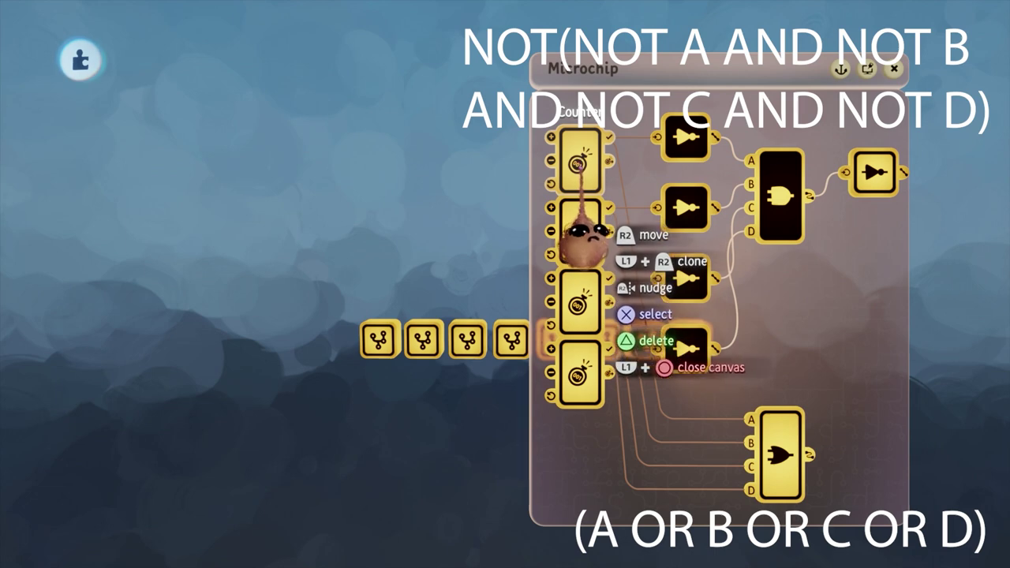
# - Open the settings of the seventh microchip's four counters and arrange them in a two-by-two grid beside its canvas
pyautogui.click(579, 164)
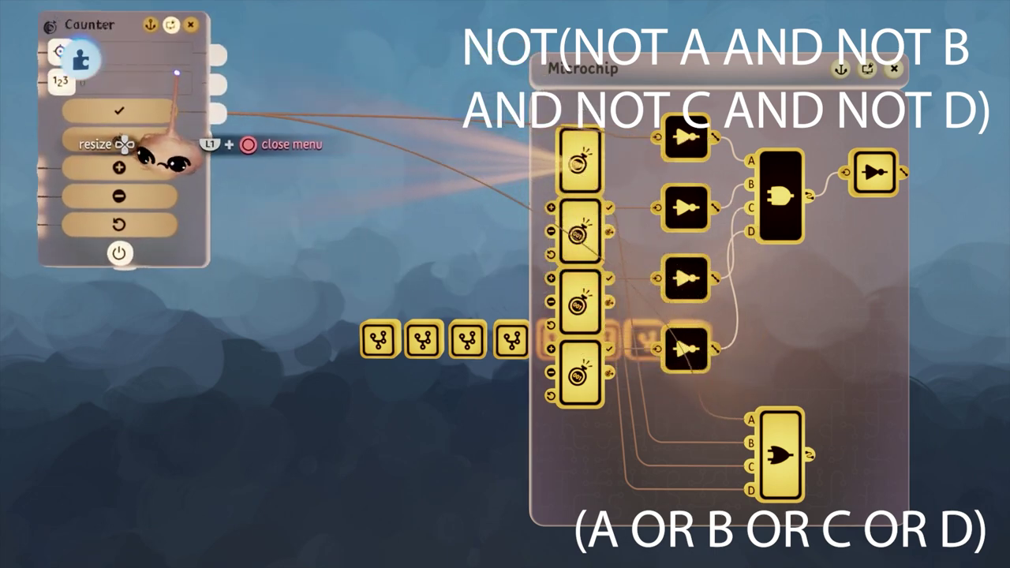
pyautogui.click(580, 232)
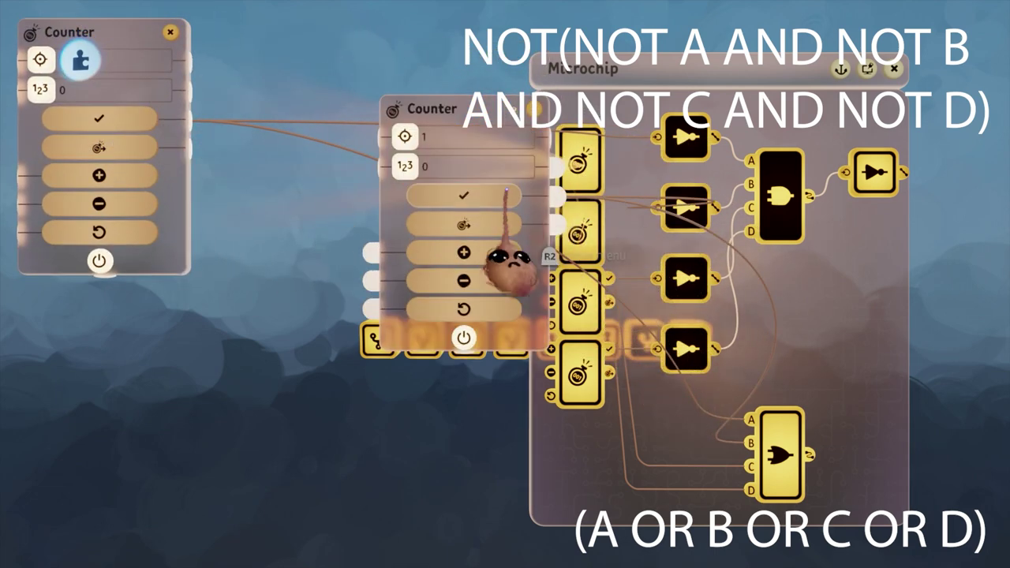
pyautogui.click(582, 308)
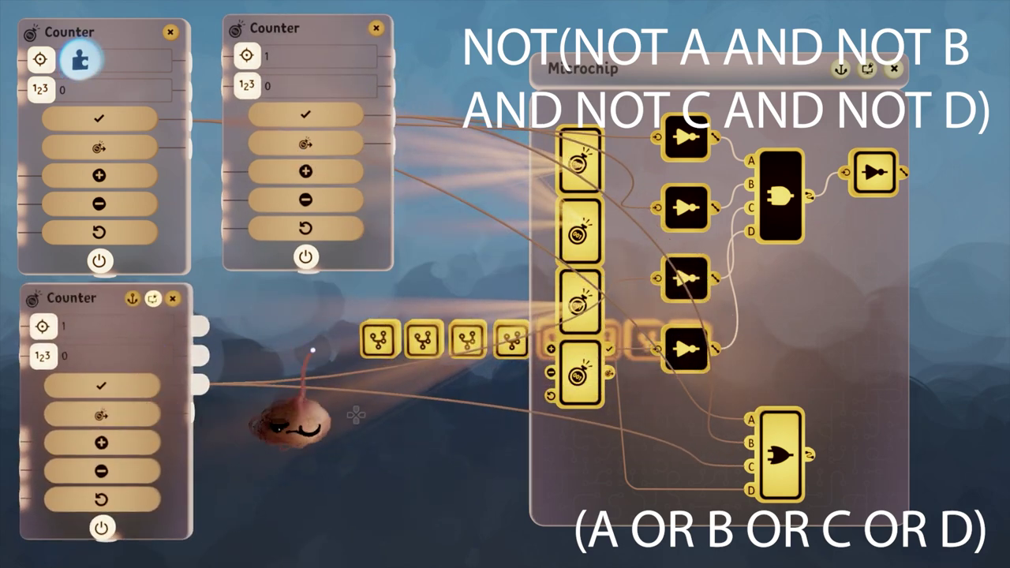
pyautogui.click(582, 375)
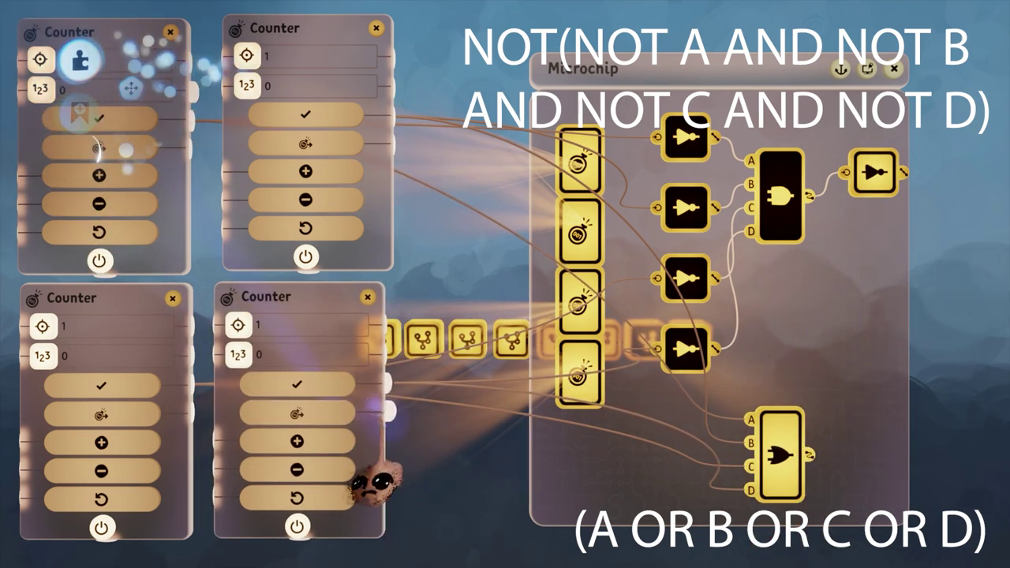
pyautogui.moveTo(175, 231); pyautogui.dragTo(179, 265)
# - Test the four-input circuit by switching the counters' Current Count between 0 and 1, ending with only the second counter at 1
pyautogui.click(103, 124)
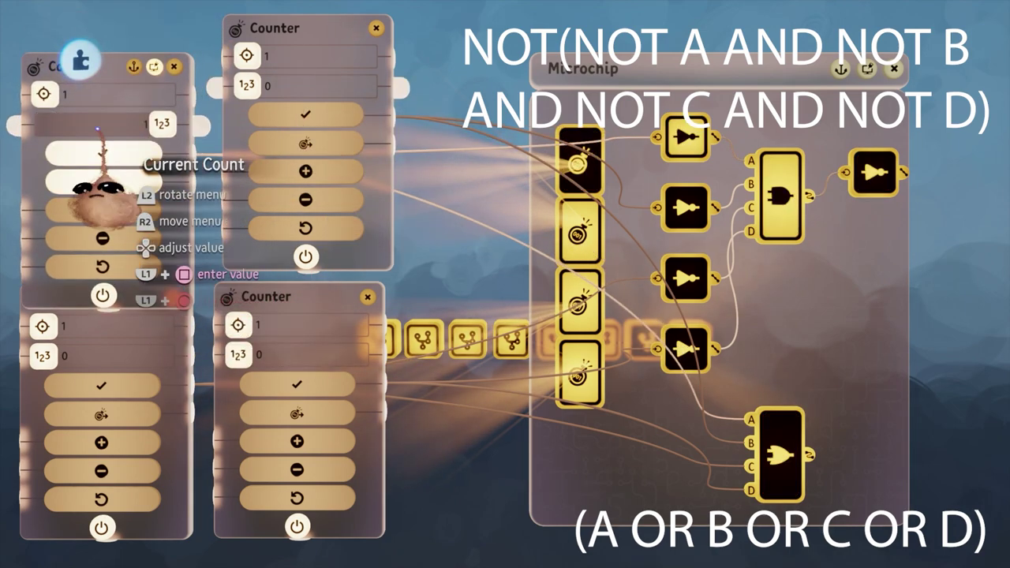
pyautogui.click(306, 89)
pyautogui.click(297, 355)
pyautogui.click(104, 353)
pyautogui.click(104, 354)
pyautogui.click(297, 355)
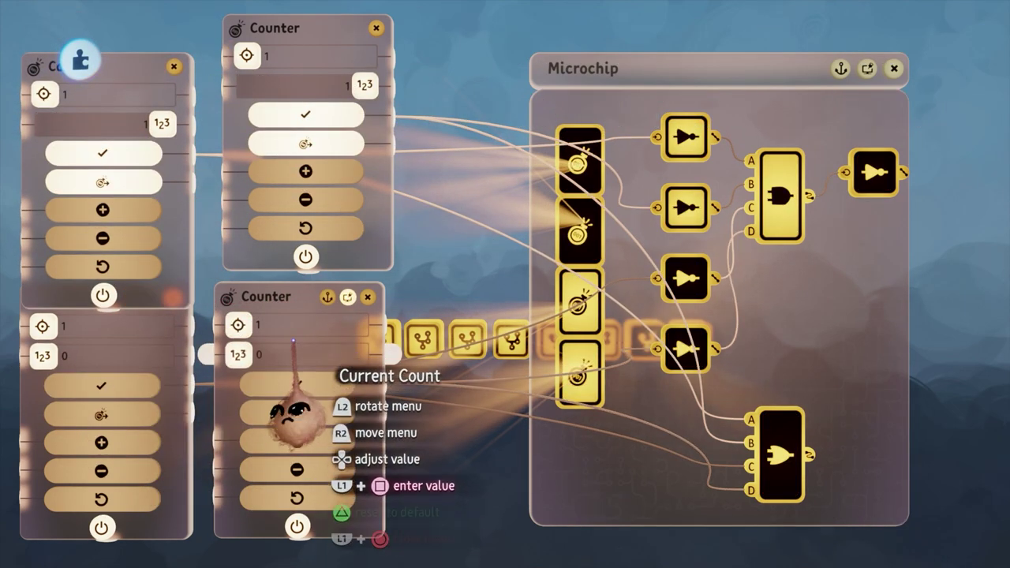
pyautogui.click(304, 86)
pyautogui.click(104, 124)
pyautogui.click(312, 89)
# - Close the four counters' settings and the seventh microchip
pyautogui.press('Escape')
pyautogui.press('Escape')
pyautogui.press('Escape')
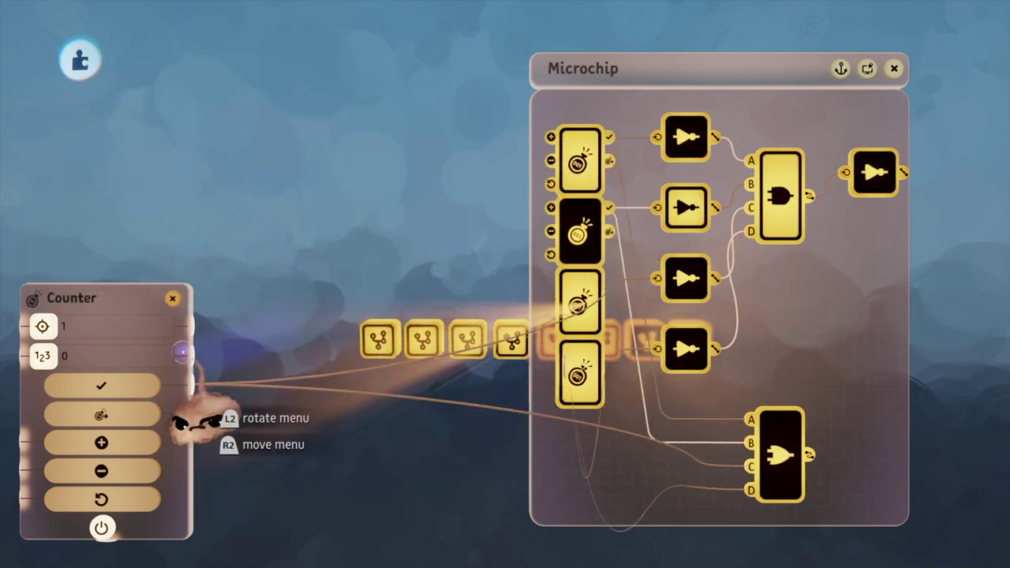
pyautogui.press('Escape')
pyautogui.press('Escape')
# - Open the eighth microchip, move its canvas to view the two four-input circuits, and close it again
pyautogui.click(694, 345)
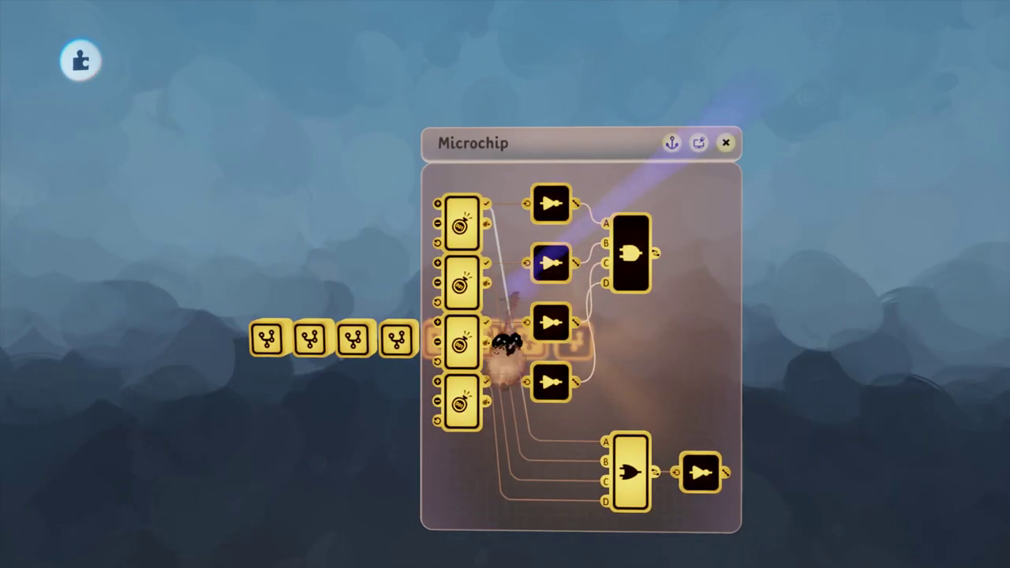
pyautogui.scroll(1, 545, 427)
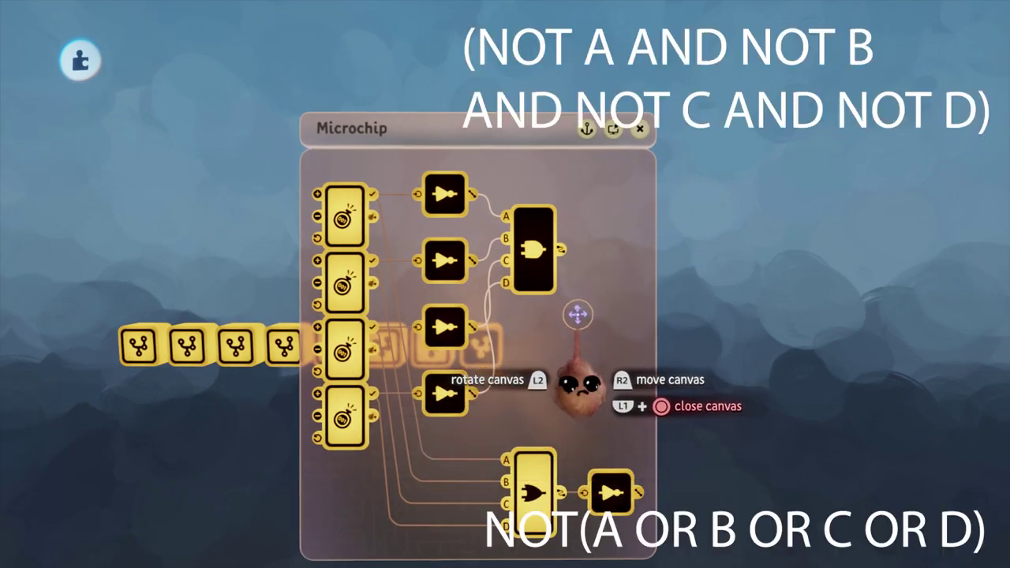
pyautogui.moveTo(582, 365); pyautogui.dragTo(618, 257)
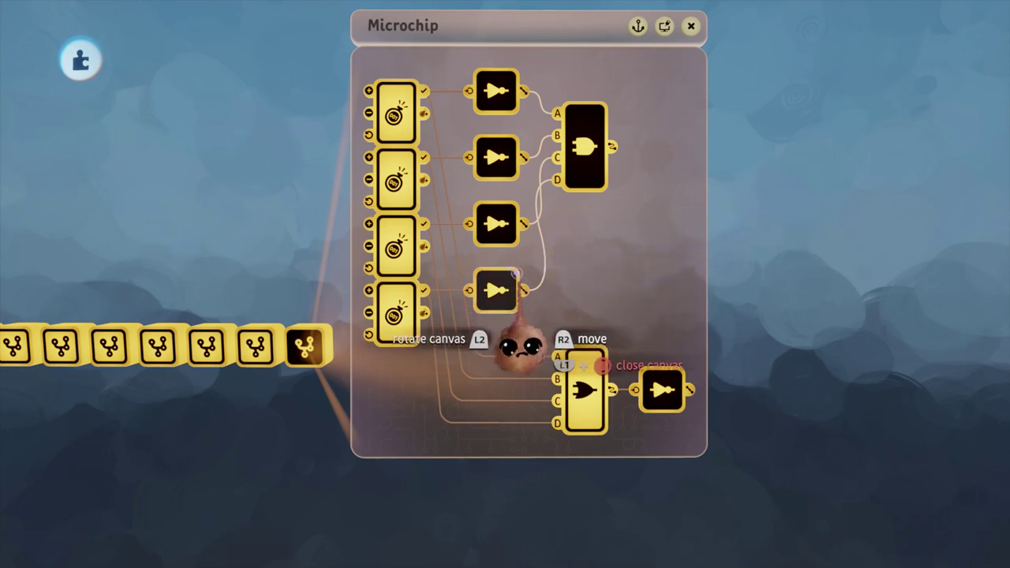
pyautogui.moveTo(562, 277); pyautogui.dragTo(379, 313)
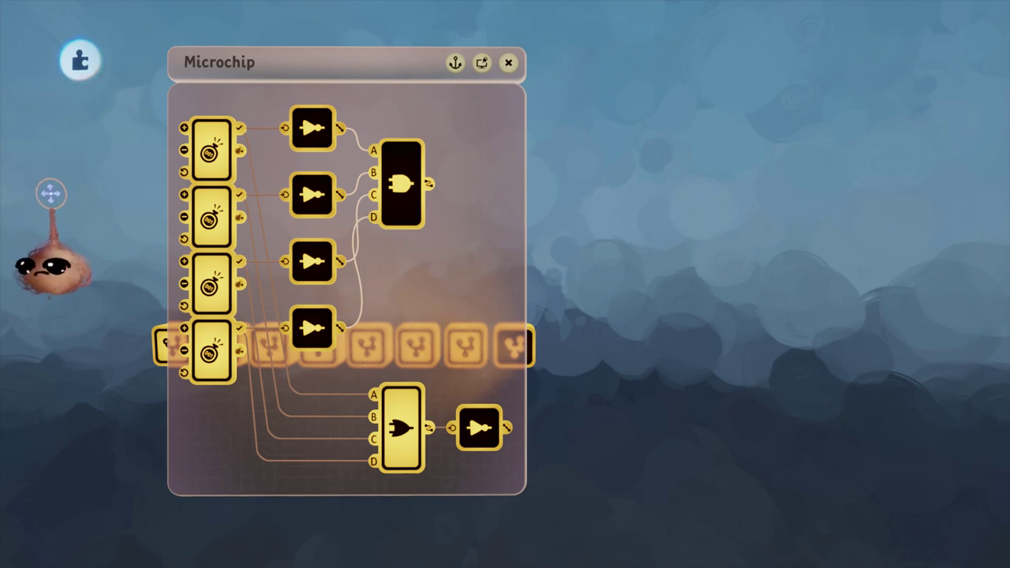
pyautogui.press('Escape')
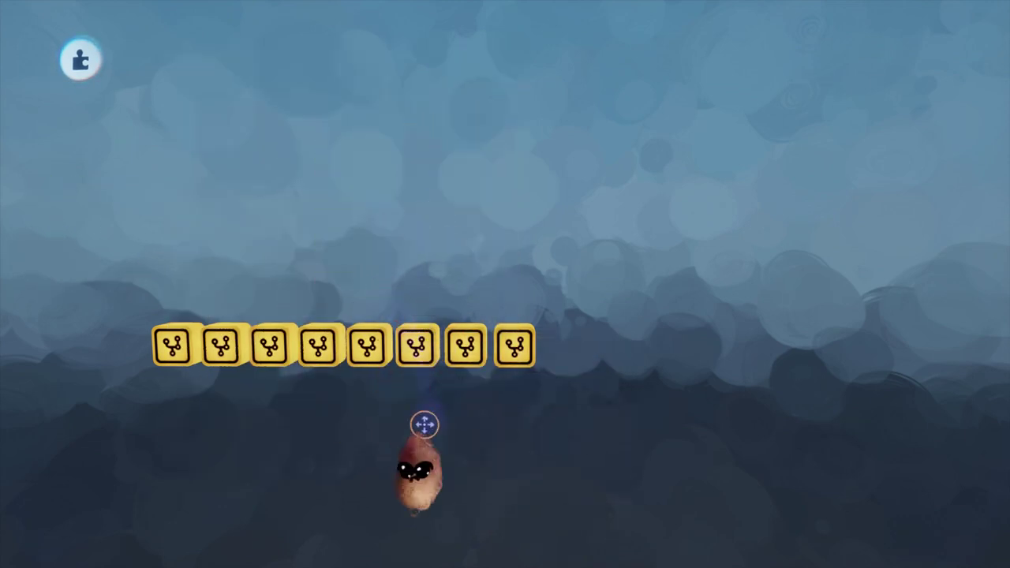